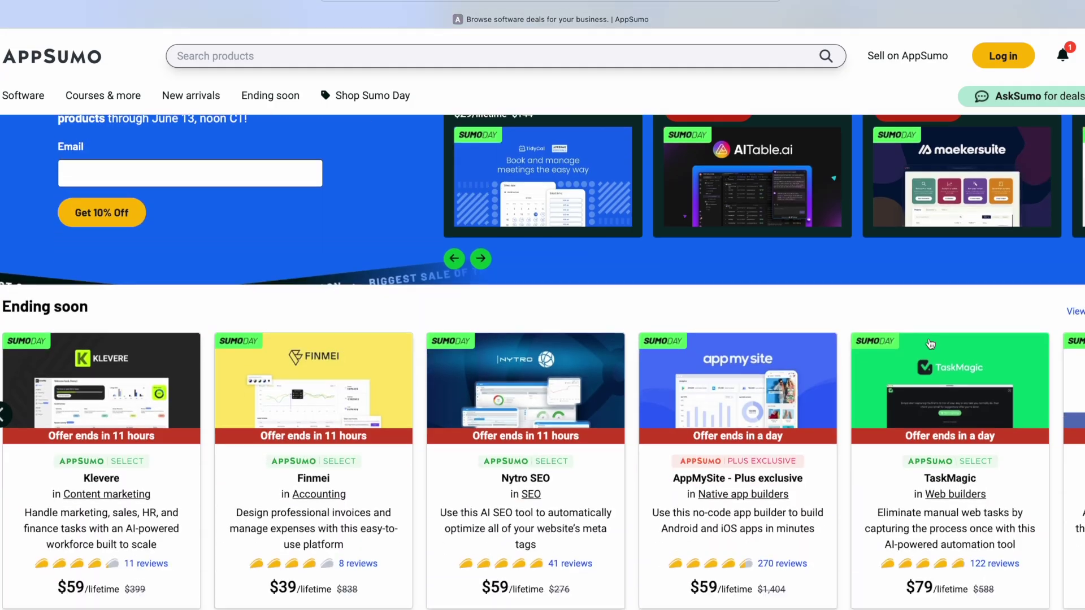
Scroll down through AppSumo's Sumo Day software deal listings
scroll(933, 348, down, 8)
scroll(933, 348, down, 10)
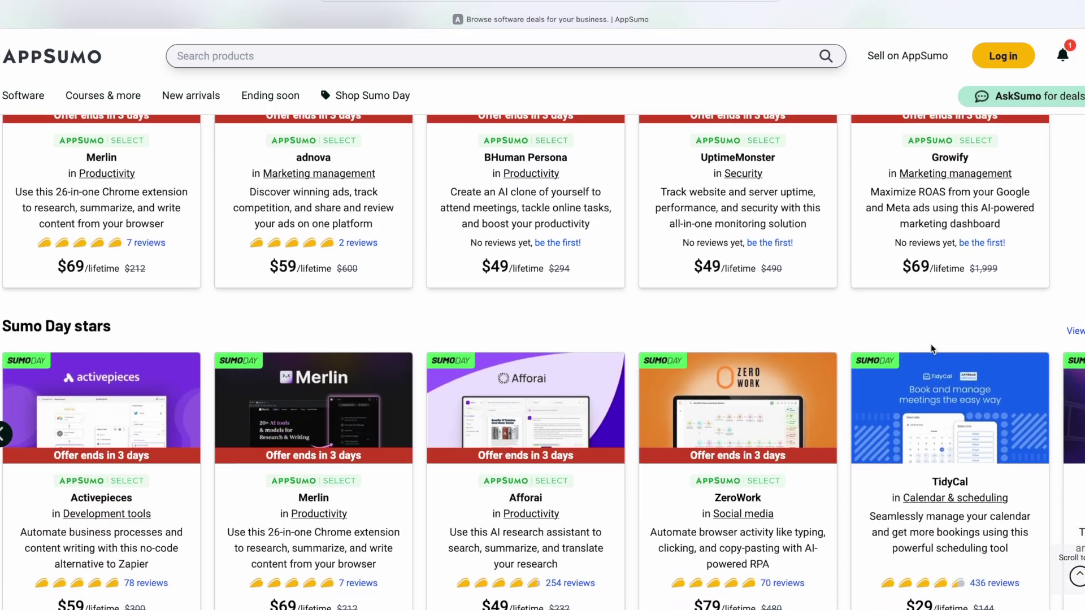
scroll(955, 377, down, 10)
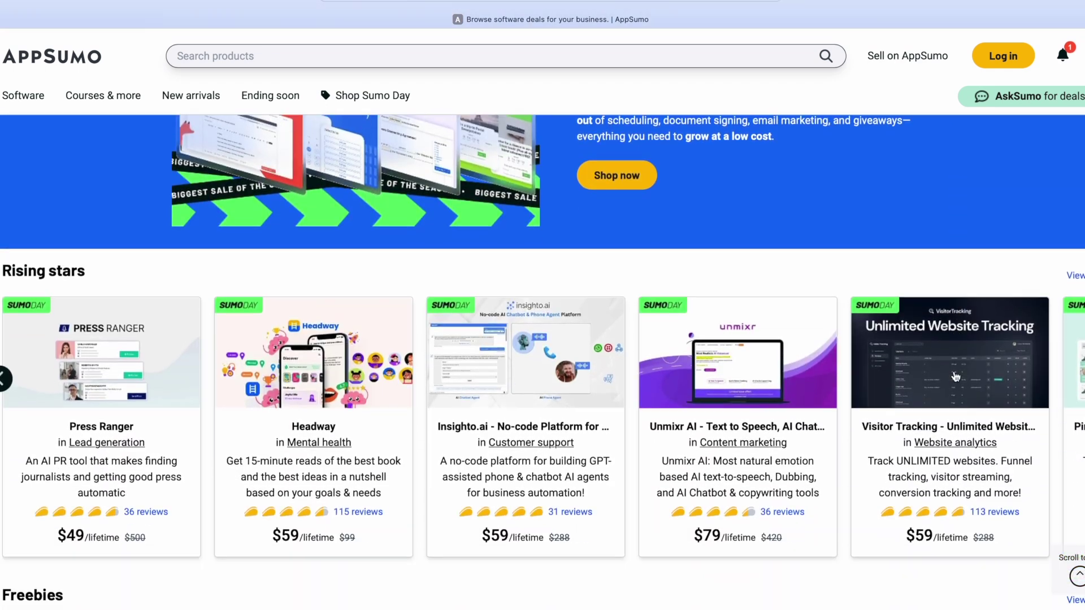
scroll(957, 378, down, 10)
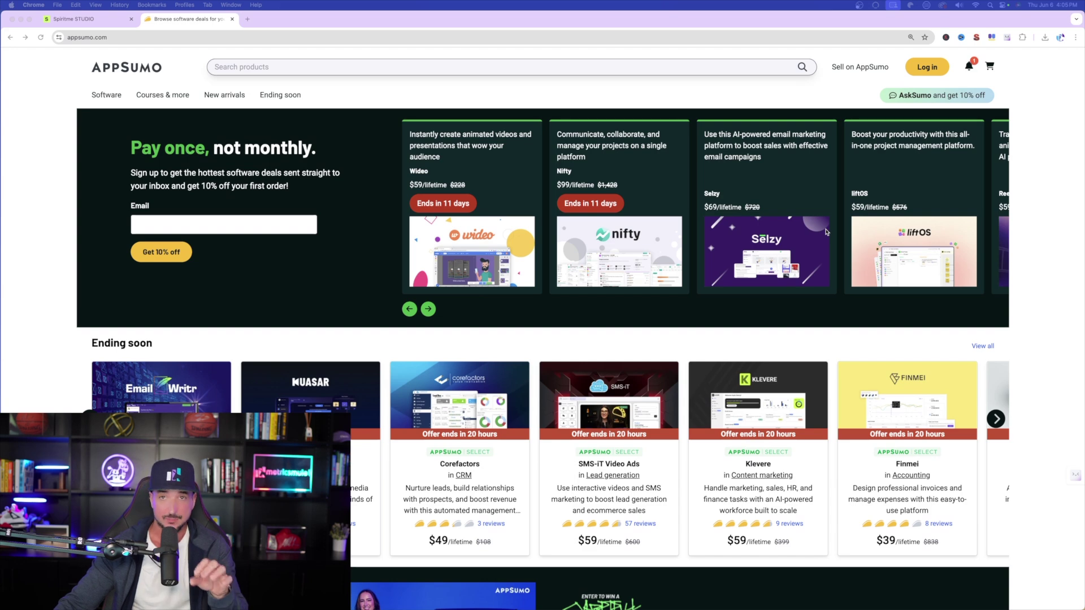
scroll(825, 233, down, 10)
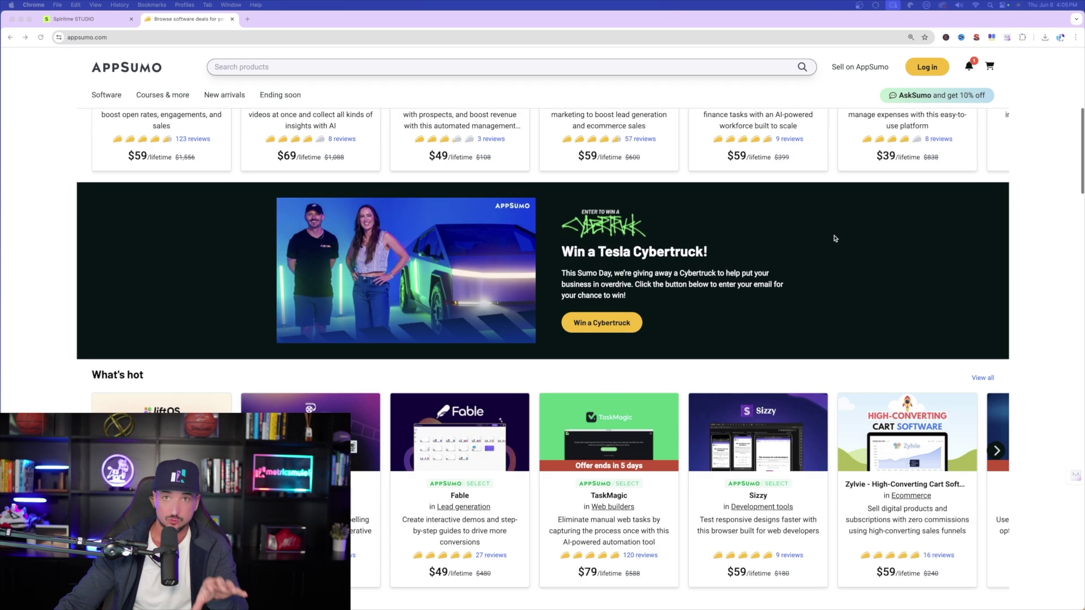
scroll(835, 238, down, 15)
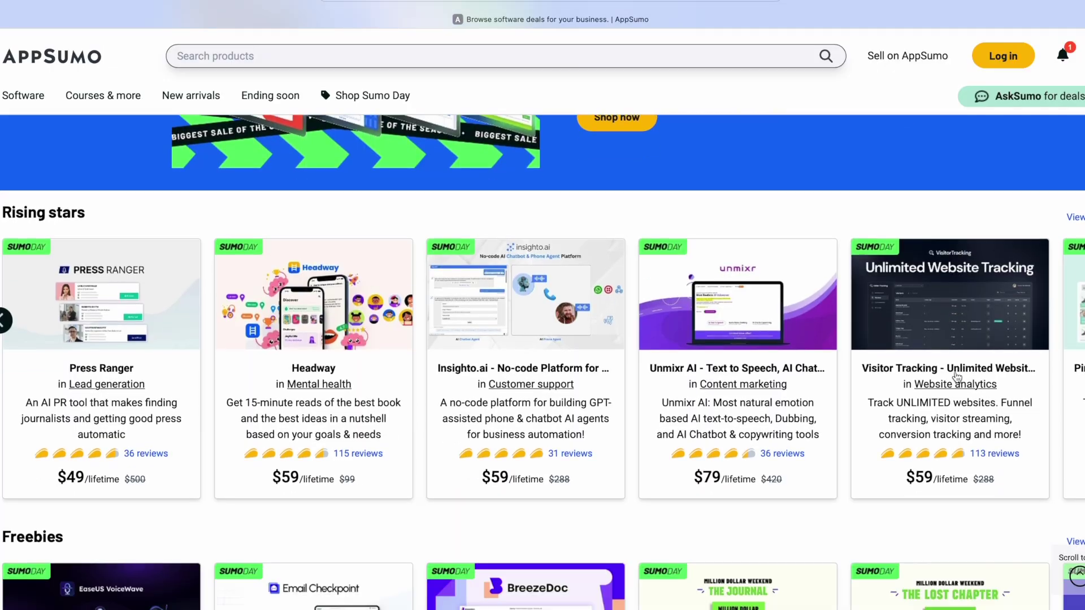
scroll(957, 378, down, 8)
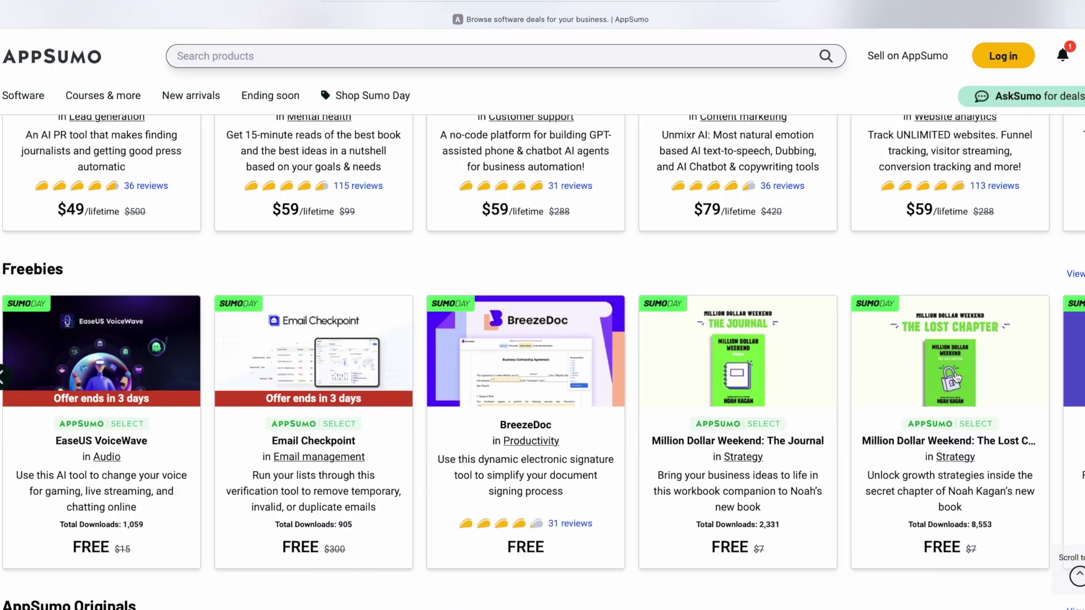
scroll(957, 377, down, 10)
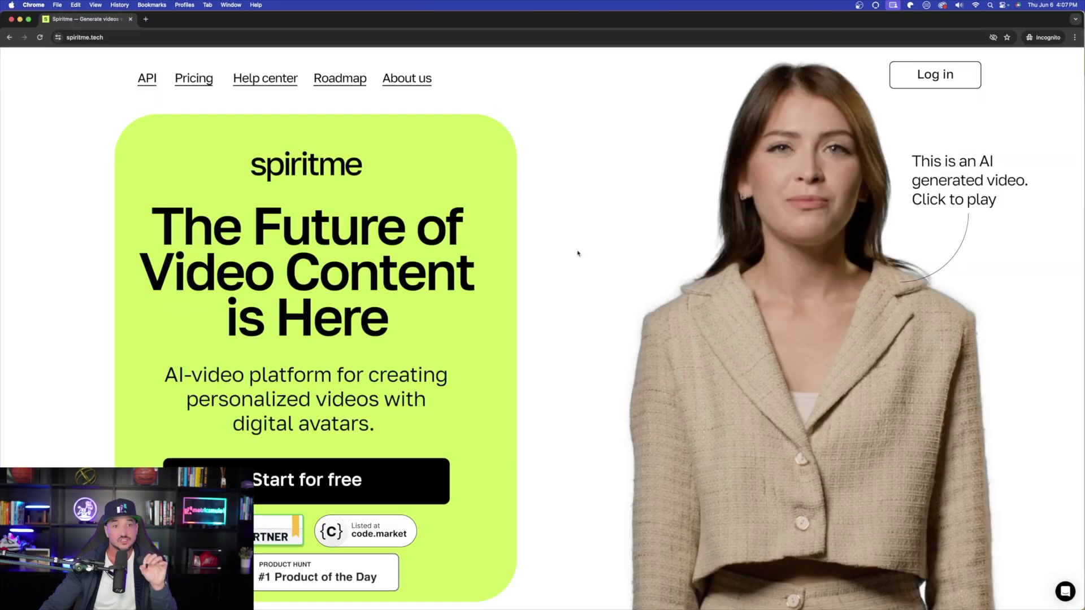
scroll(578, 253, down, 1)
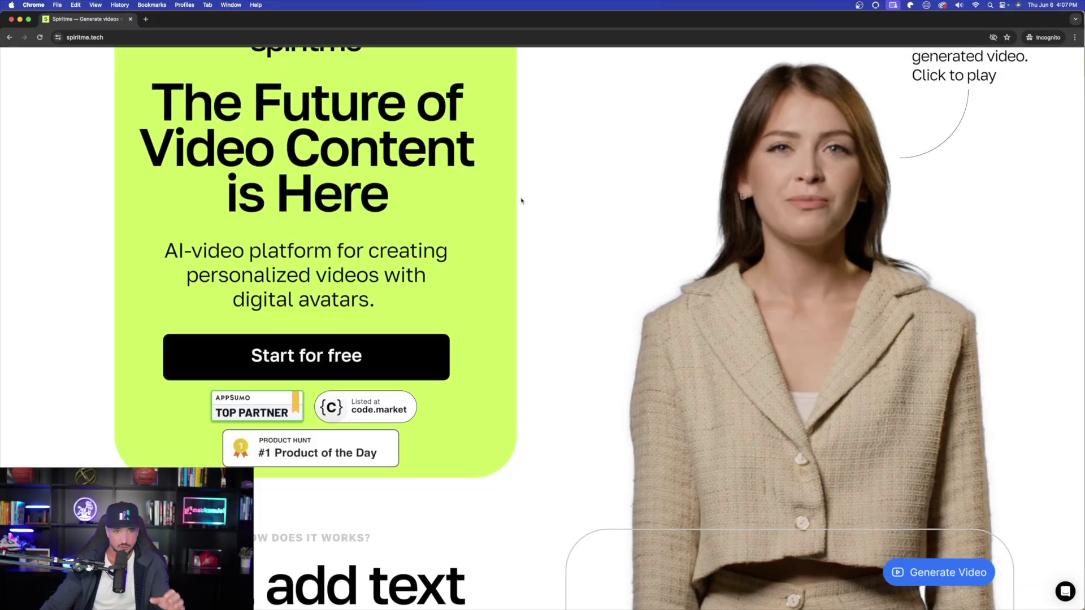
scroll(548, 249, up, 3)
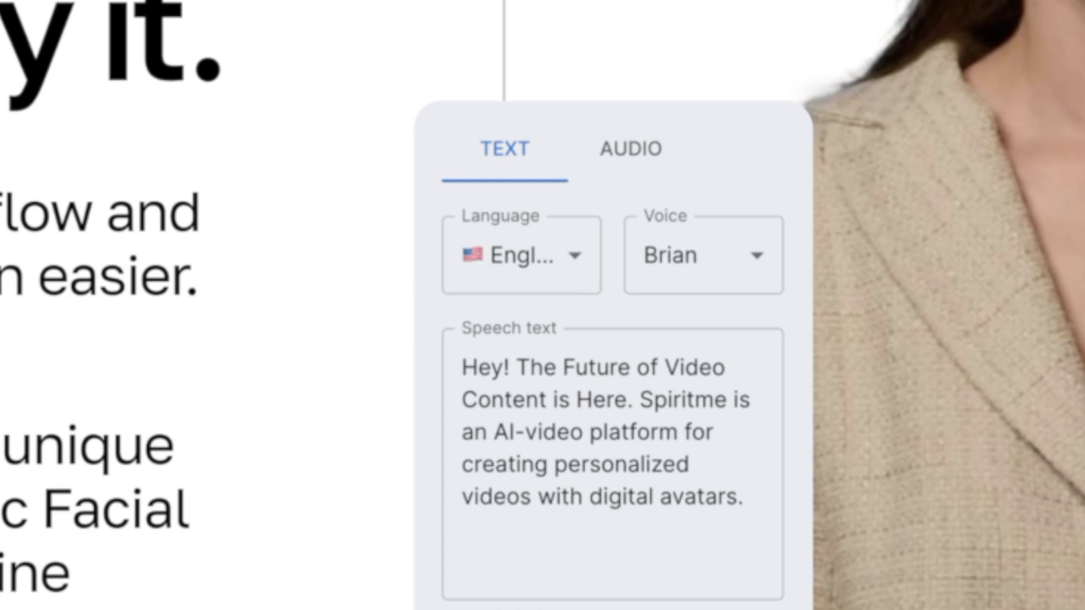
scroll(373, 203, down, 5)
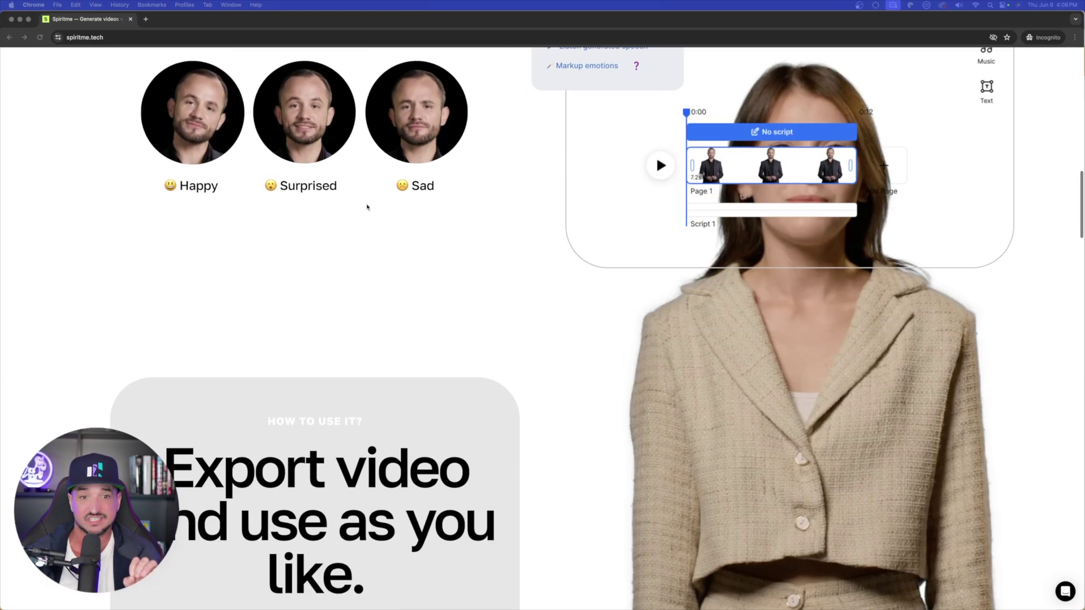
scroll(375, 200, down, 10)
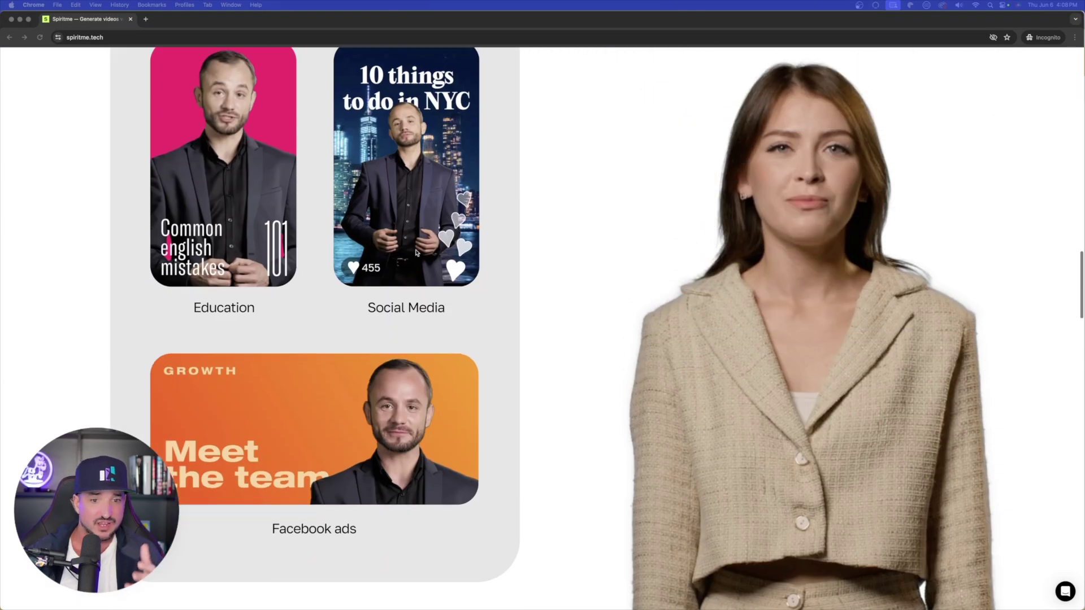
scroll(398, 244, down, 8)
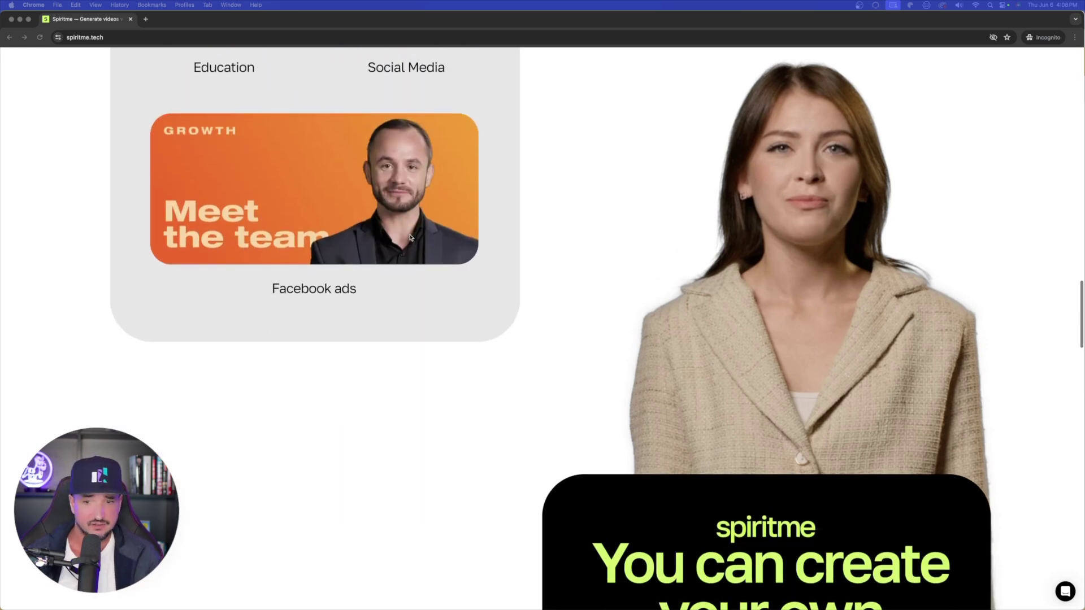
scroll(408, 252, down, 5)
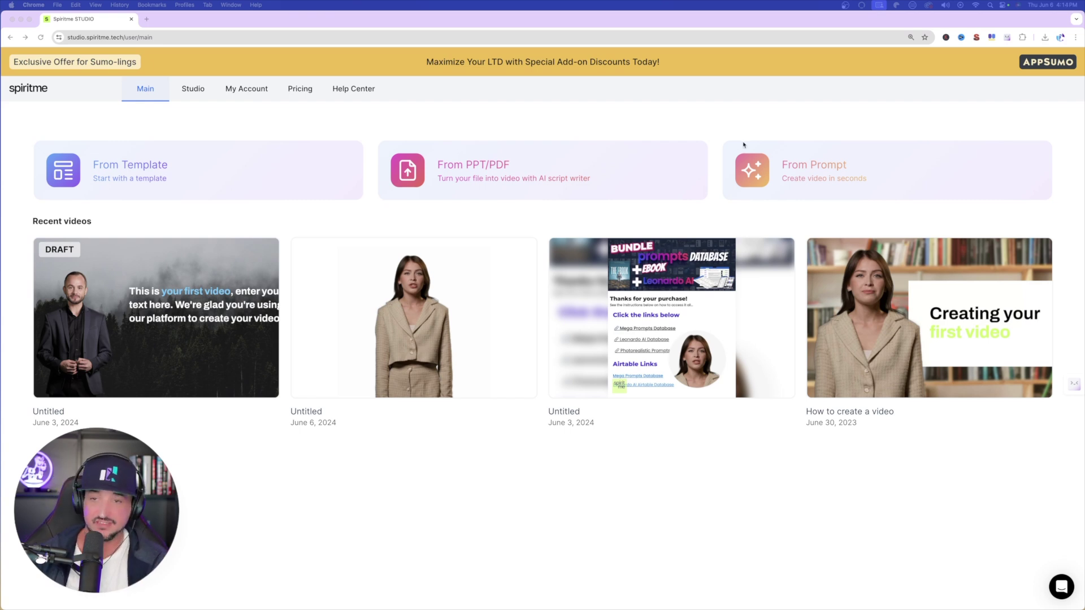
click(849, 175)
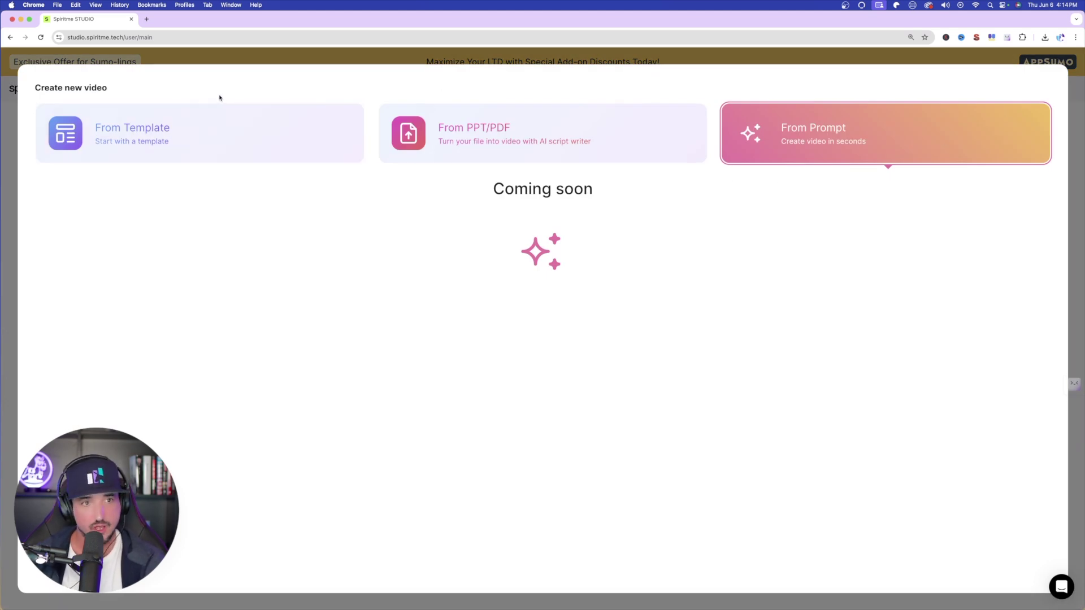
click(15, 224)
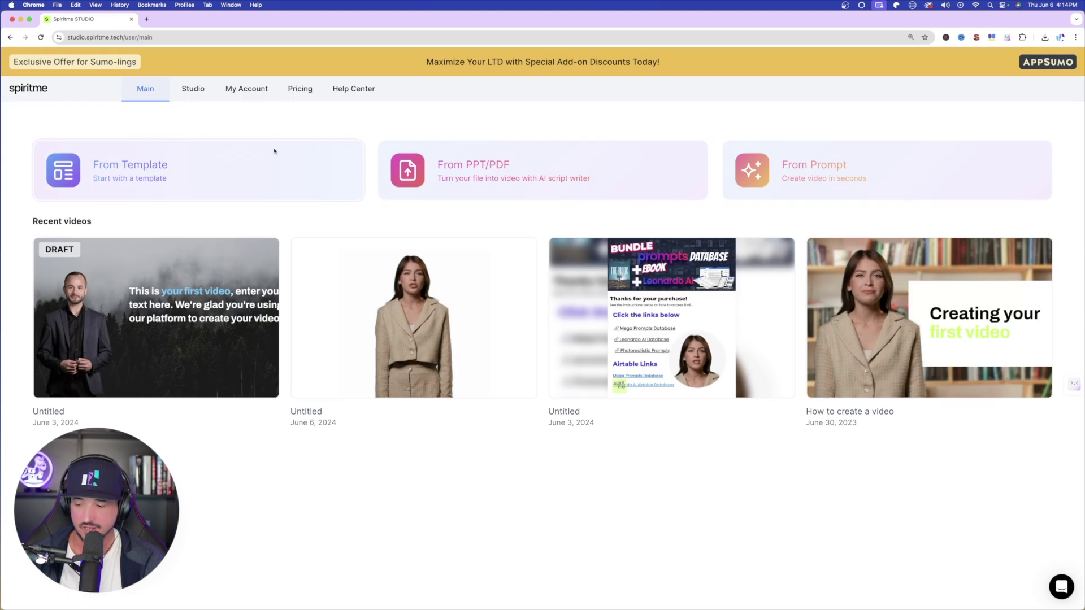
click(122, 167)
scroll(544, 350, down, 3)
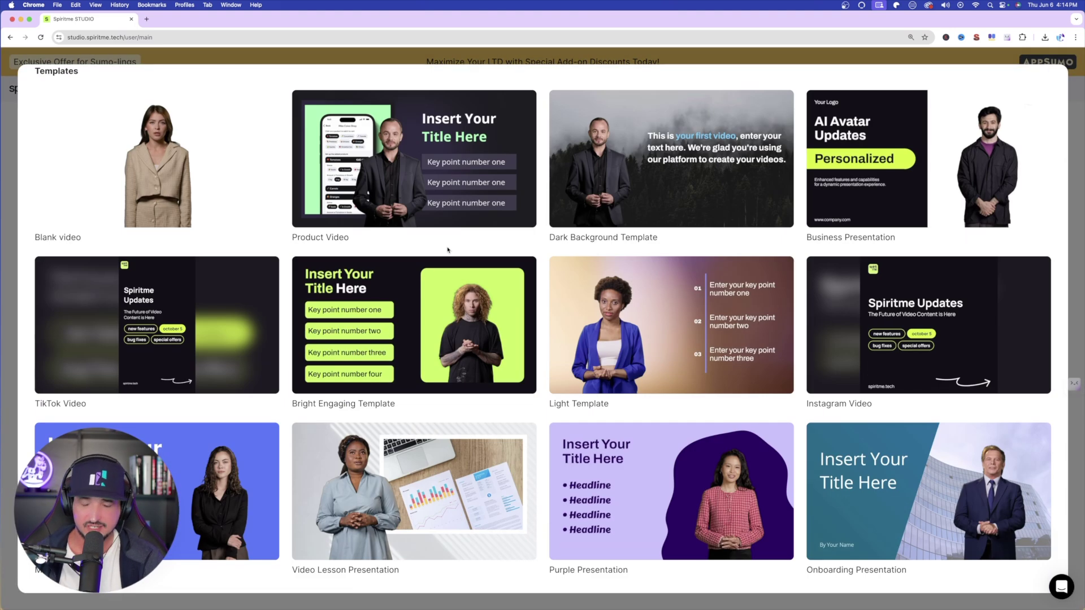
scroll(476, 288, up, 3)
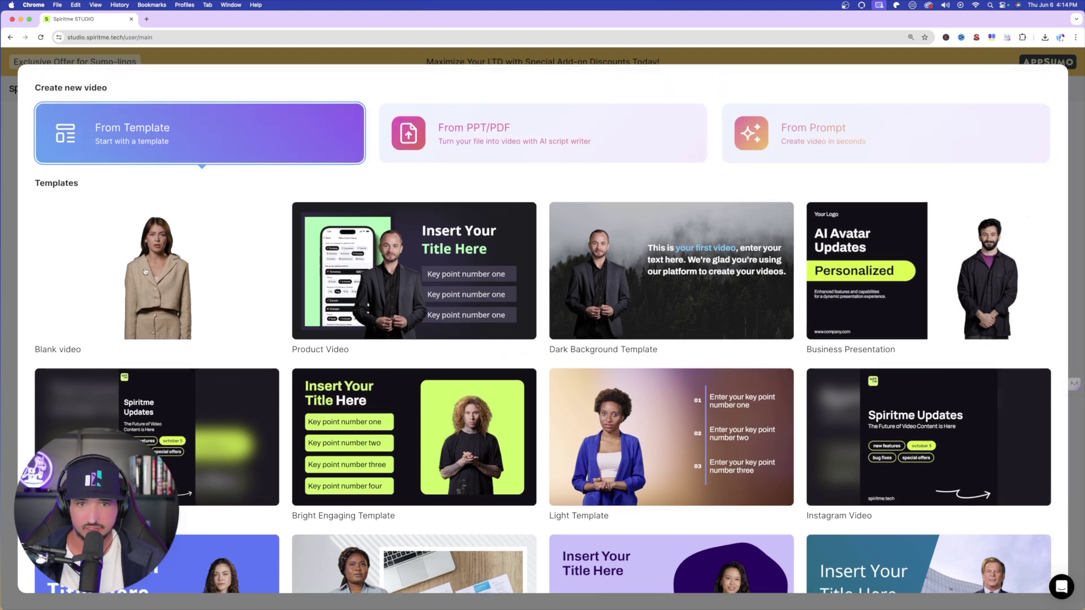
scroll(396, 282, down, 3)
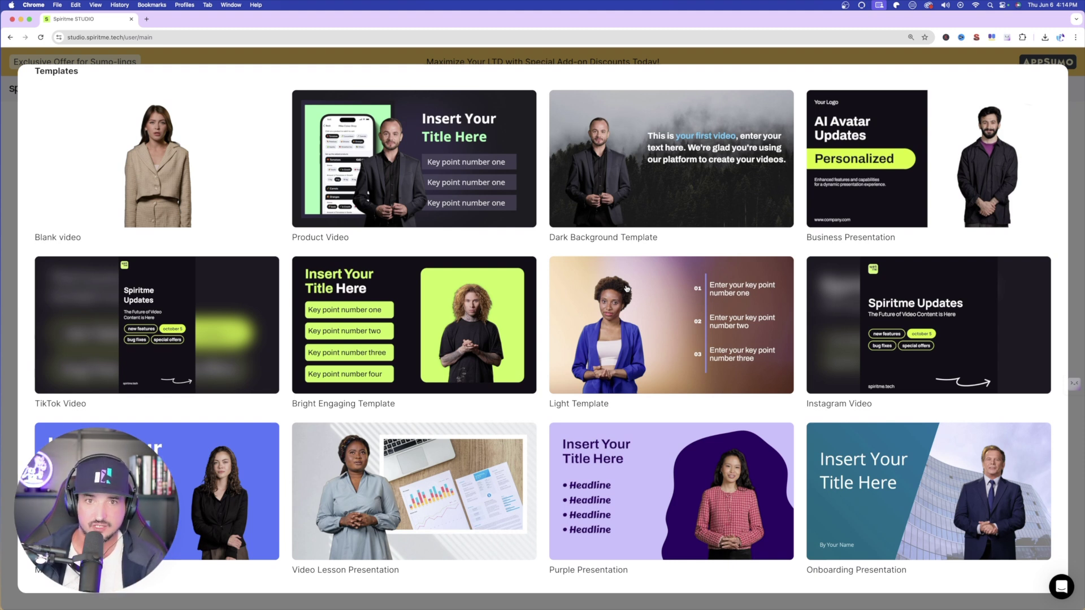
scroll(727, 192, up, 1)
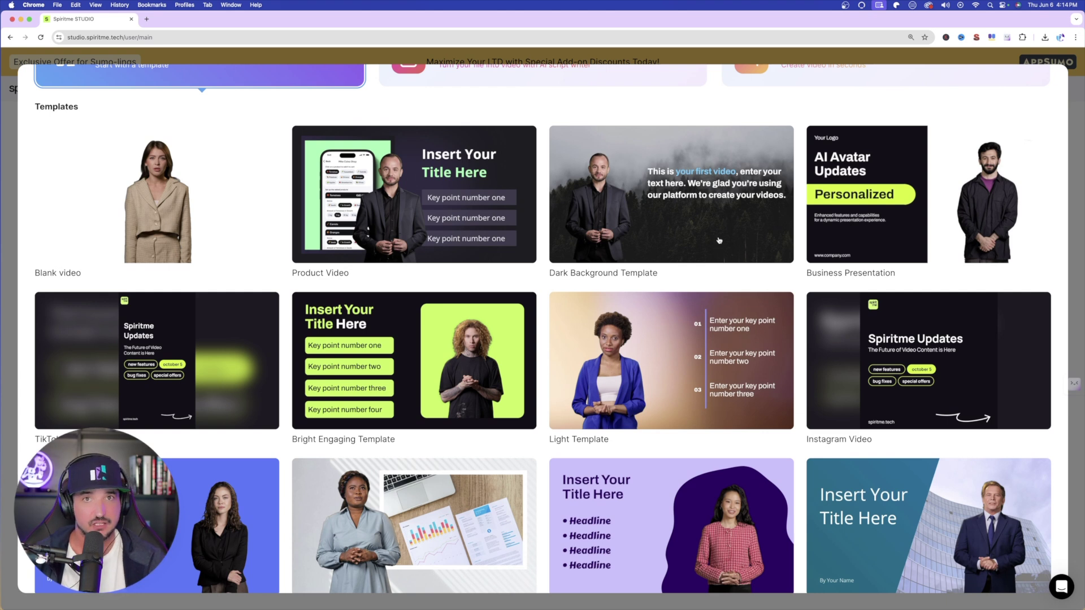
key(Escape)
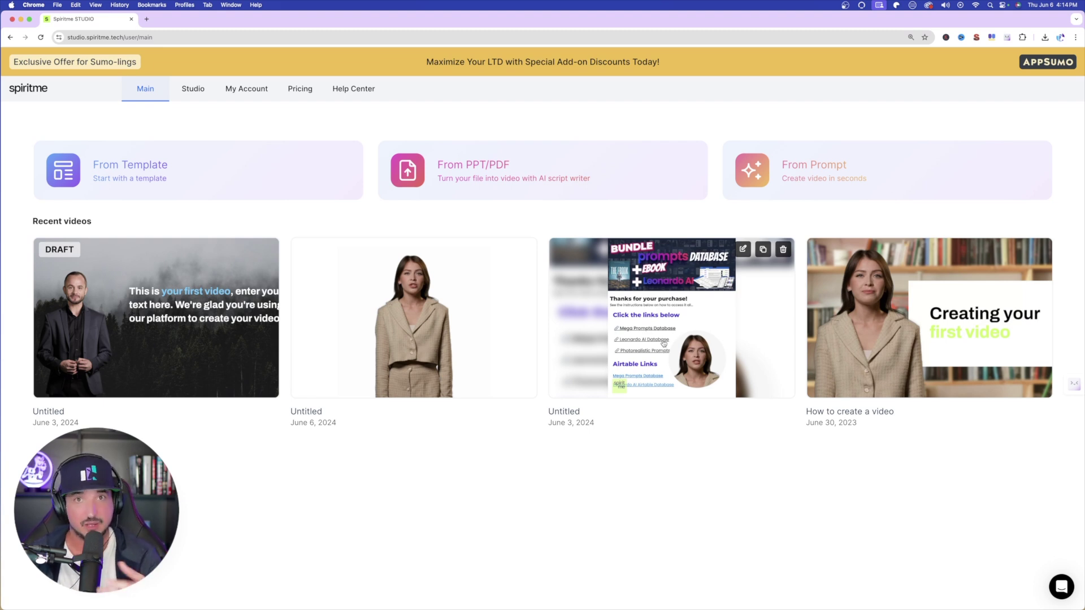
click(664, 336)
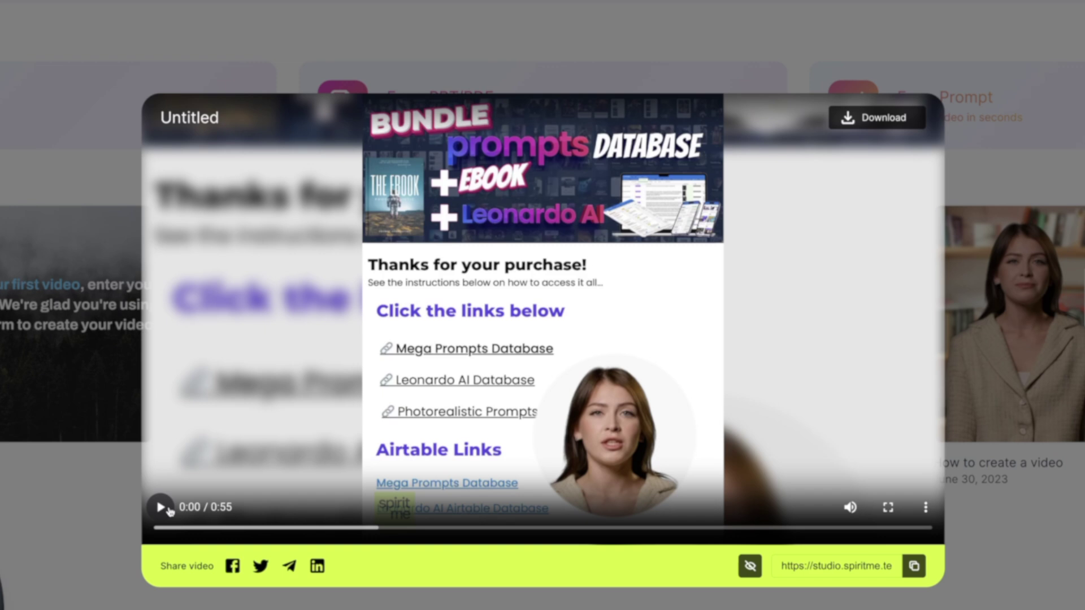
click(170, 508)
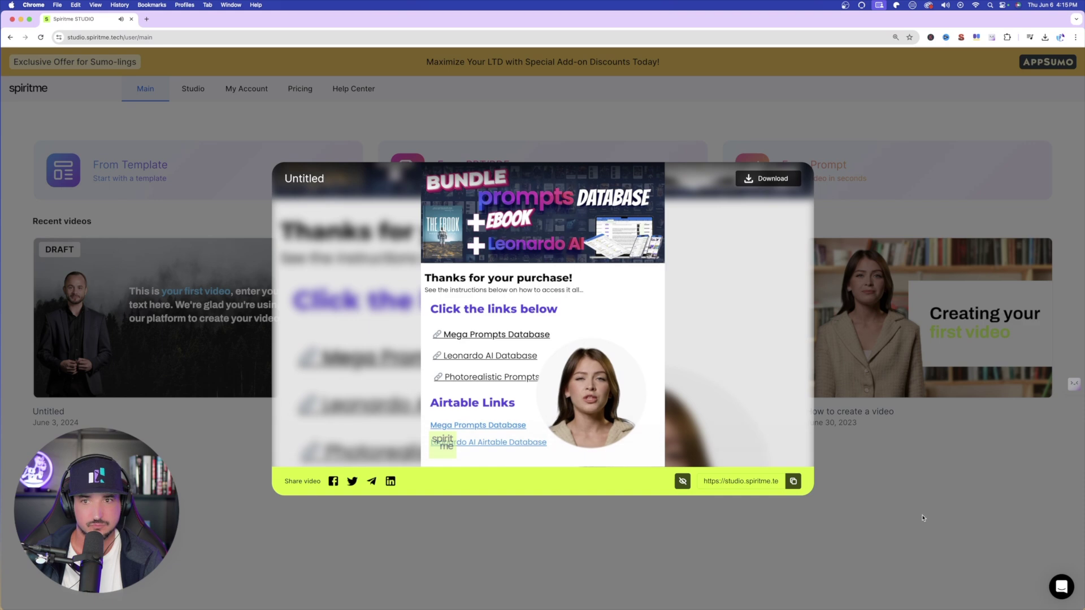
mouse_move(528, 412)
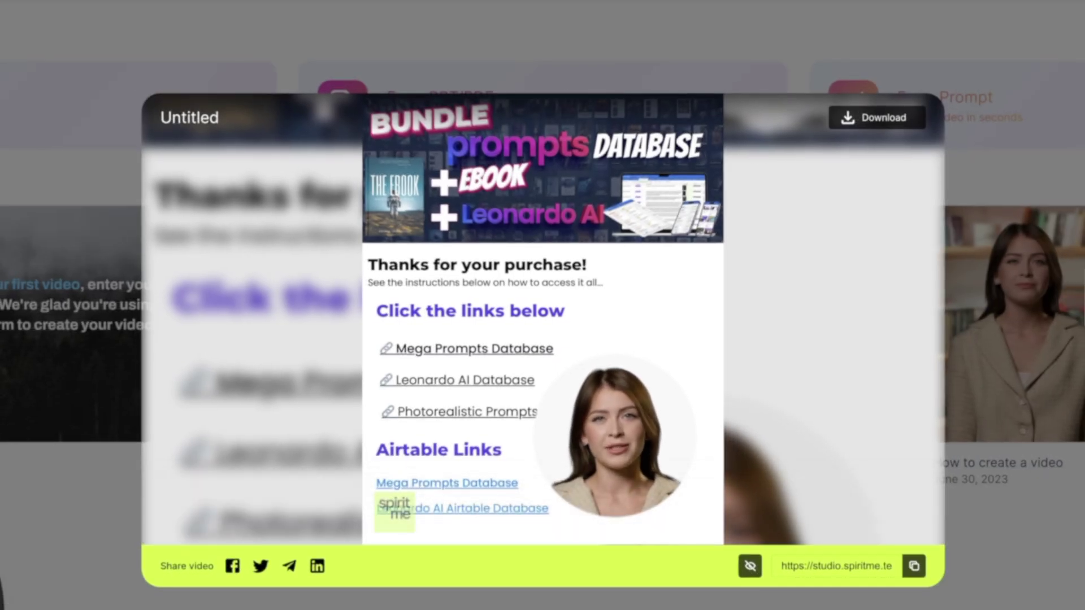
click(430, 529)
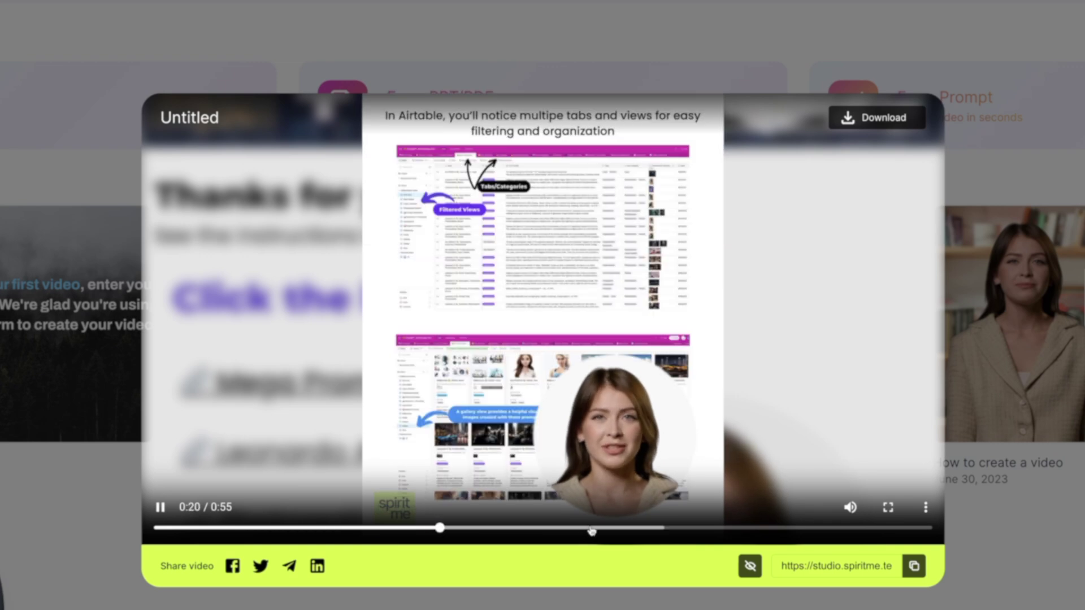
click(381, 527)
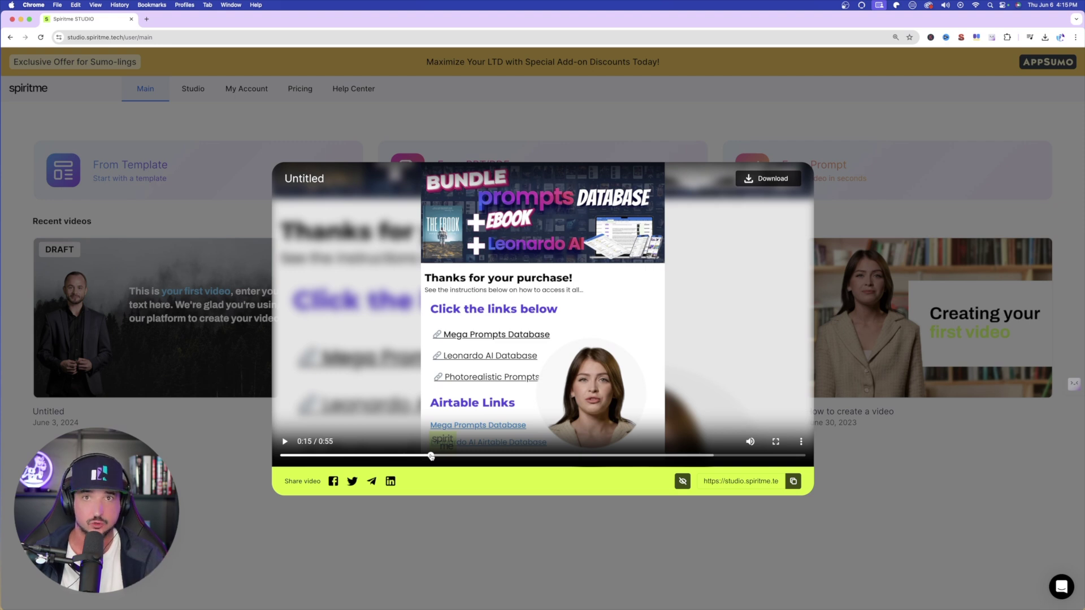
click(431, 457)
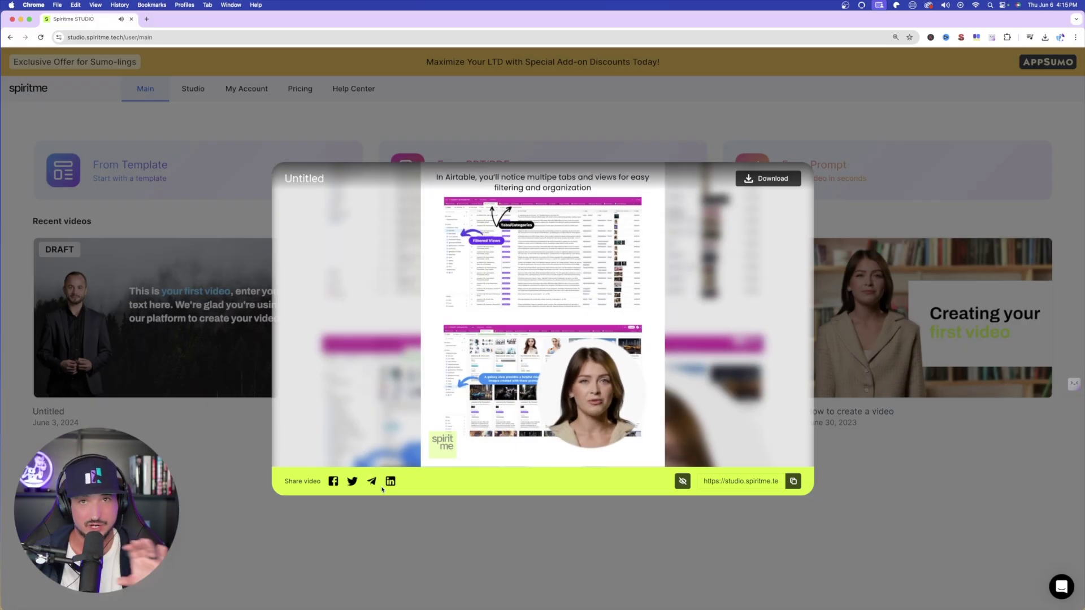
click(809, 442)
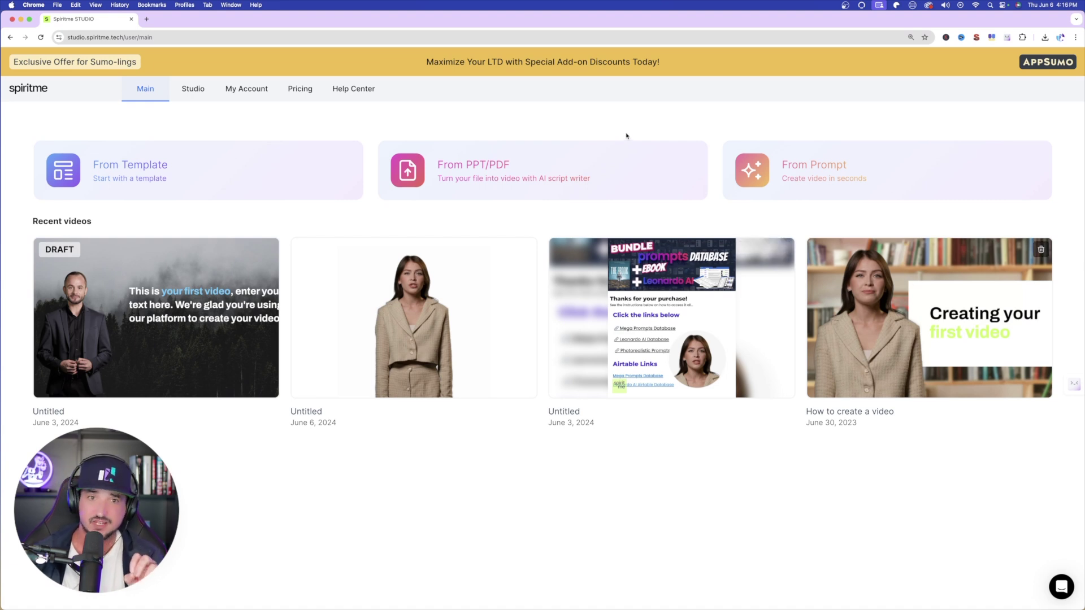
Start a new draft from the Bright Engaging Template in the Studio editor
click(218, 177)
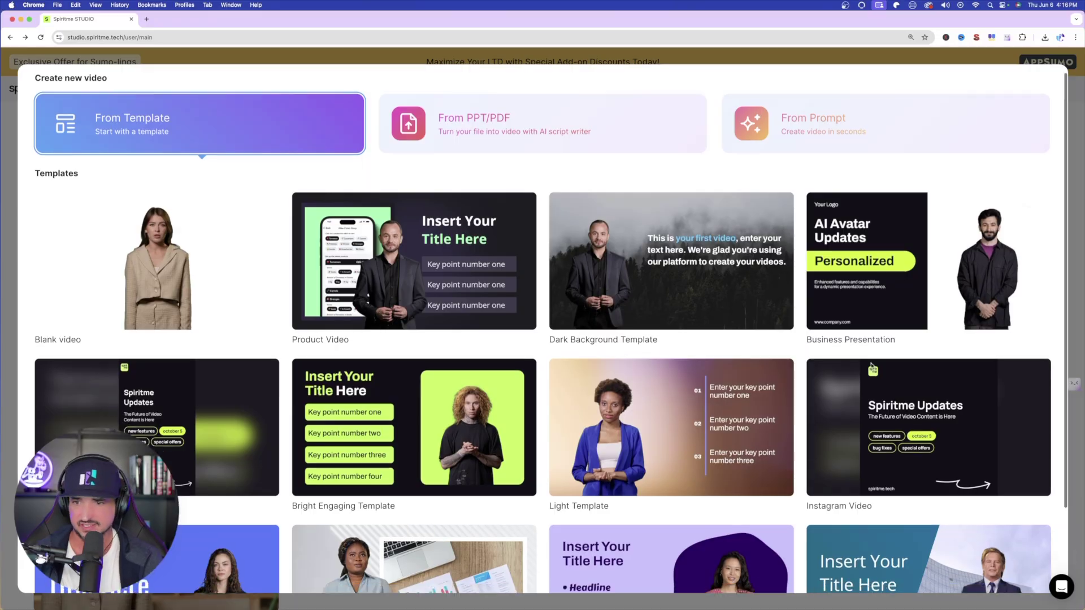
scroll(794, 320, down, 3)
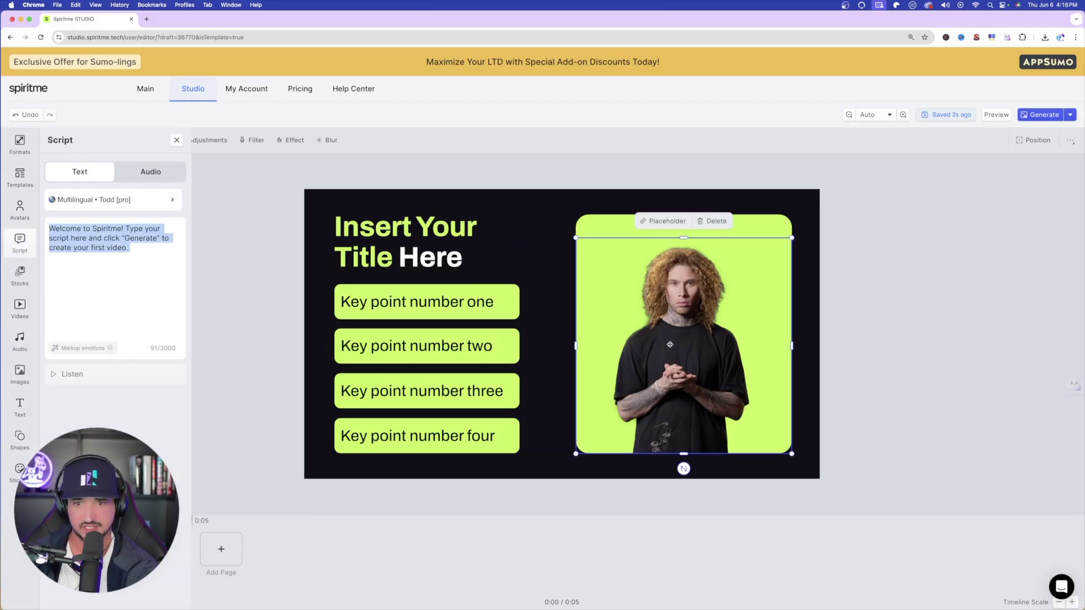
Replace the curly-haired man with the woman in the beige suit
click(19, 209)
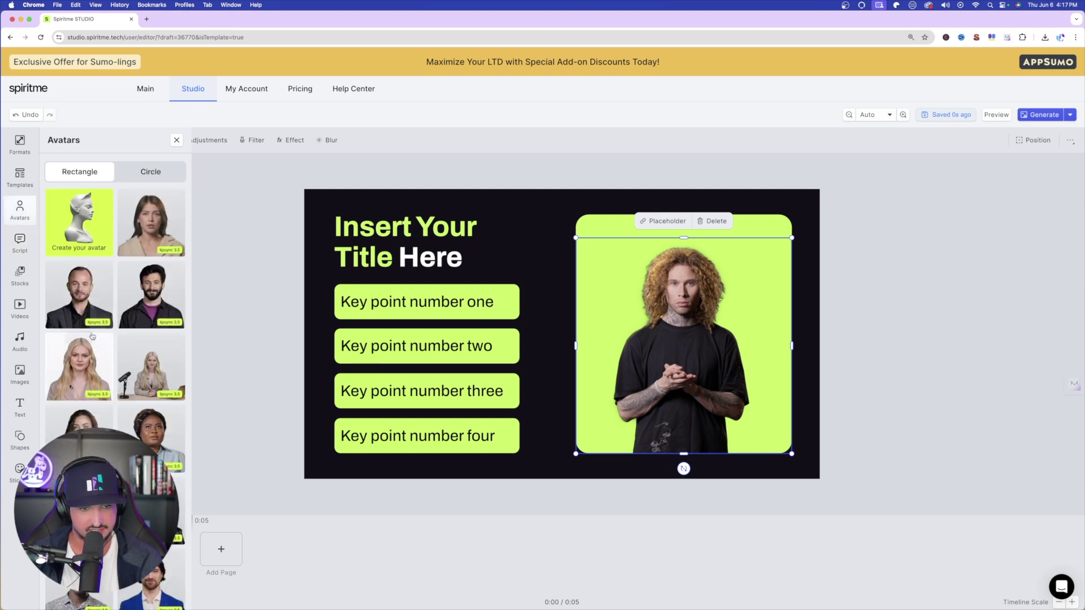
scroll(84, 237, down, 1)
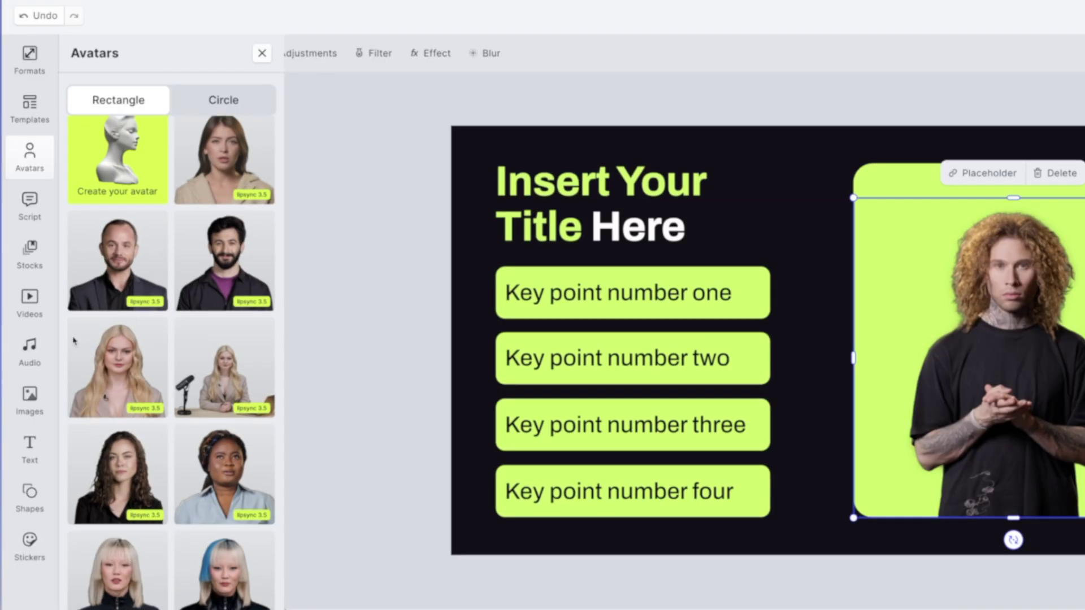
scroll(74, 342, down, 10)
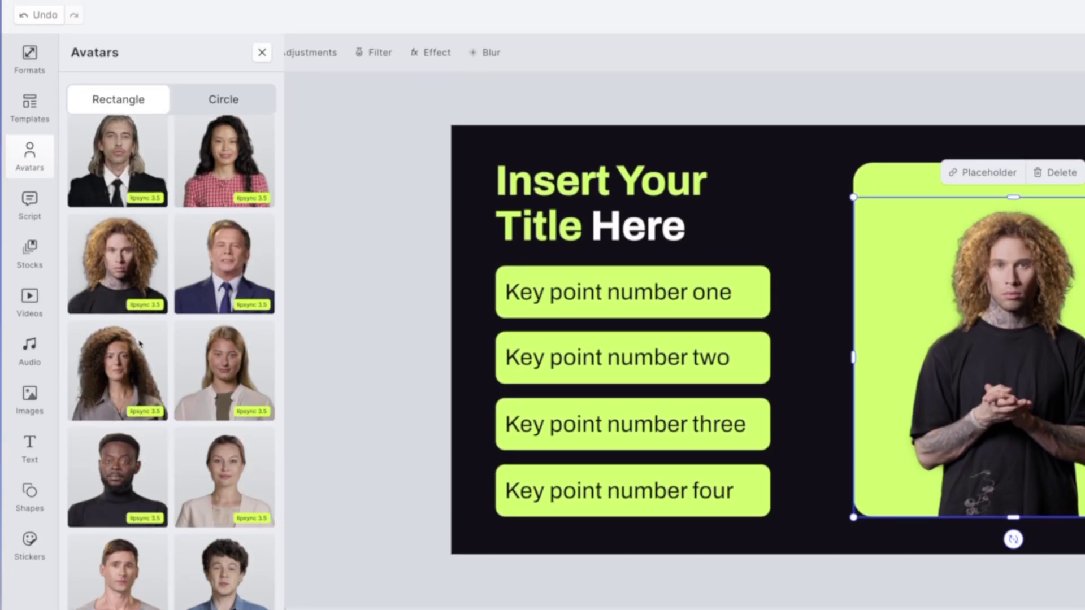
scroll(145, 375, up, 1)
scroll(145, 382, up, 10)
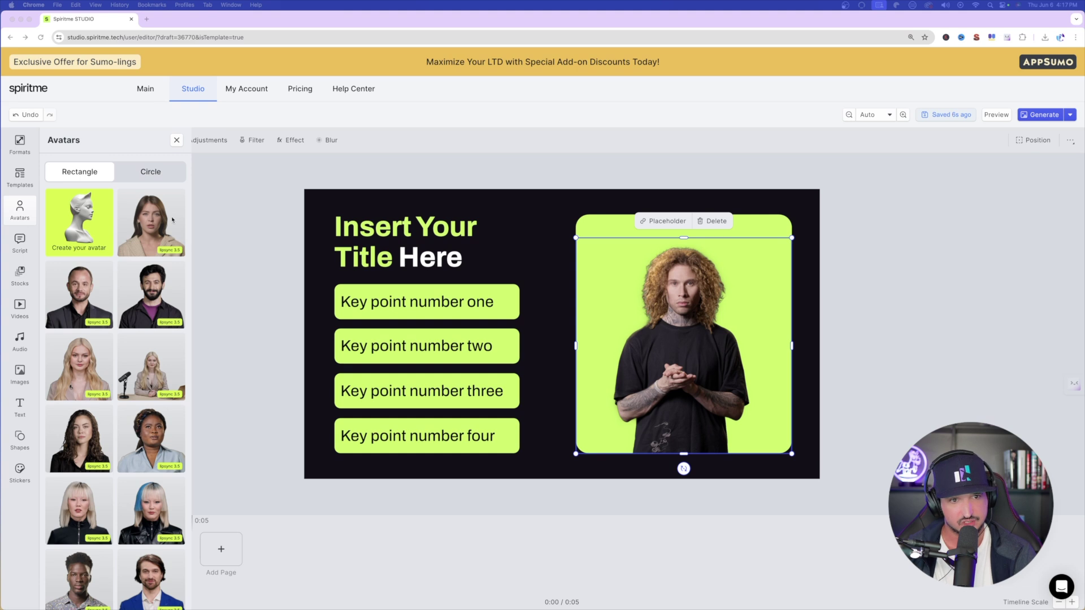
click(150, 225)
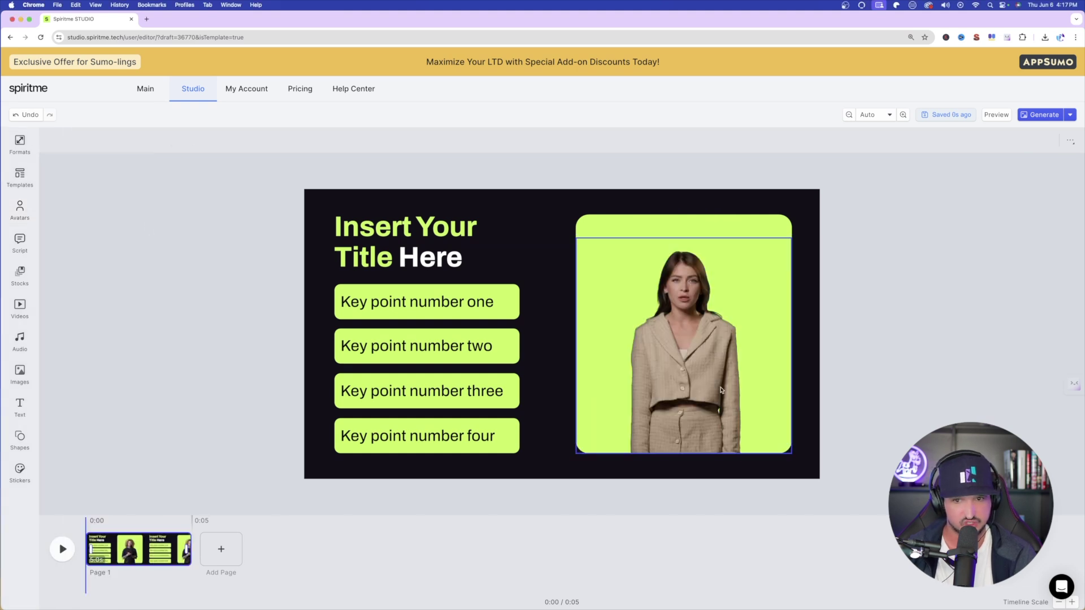
Enlarge the beige-suit woman avatar to fill more of the green frame
click(676, 330)
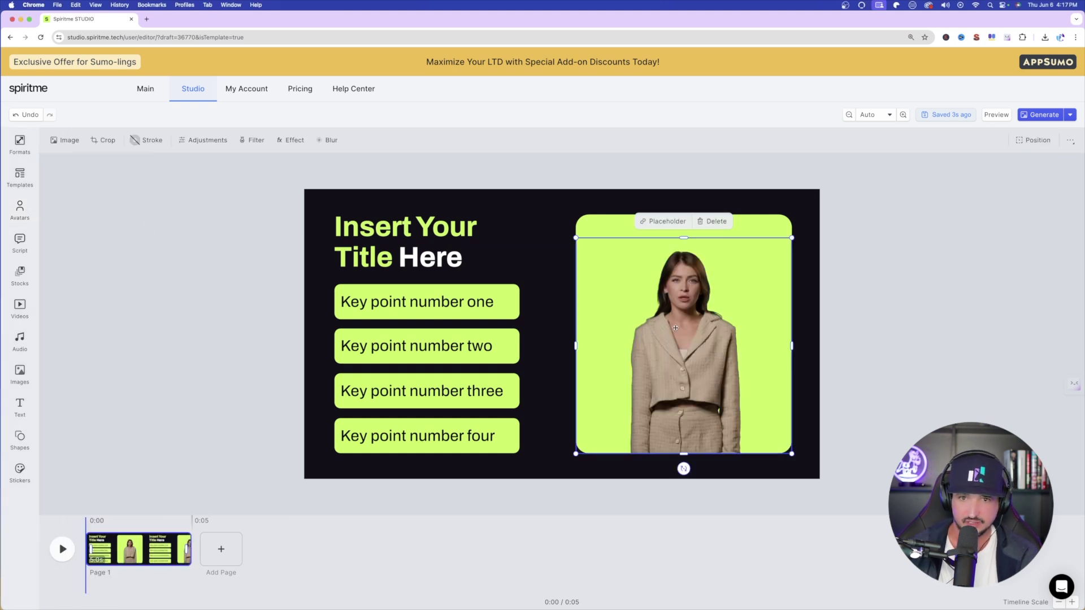
mouse_move(576, 237)
mouse_down()
mouse_move(550, 213)
mouse_move(564, 225)
mouse_up()
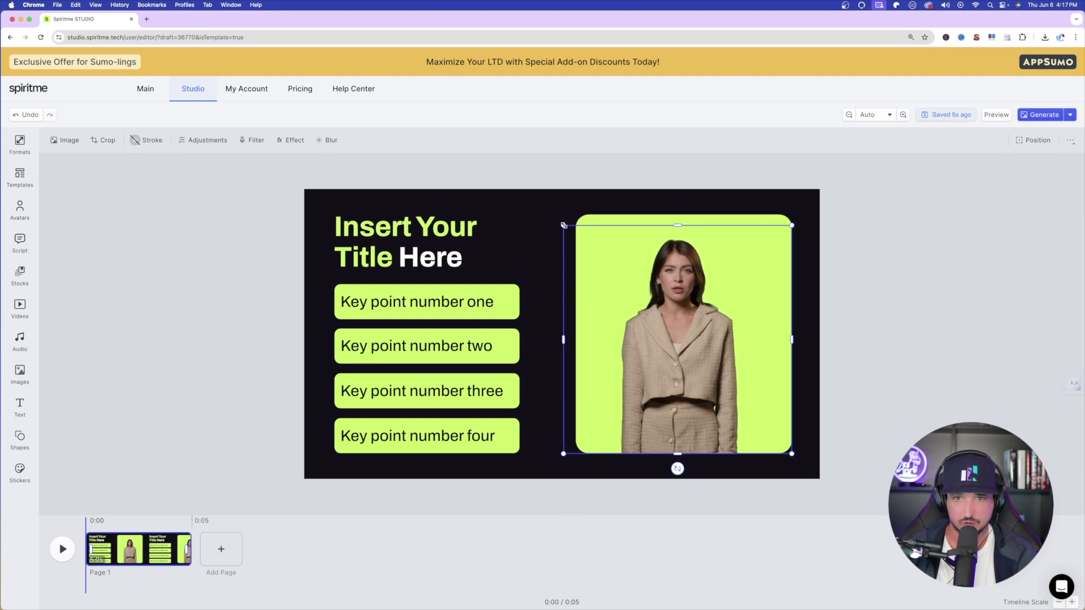
click(891, 303)
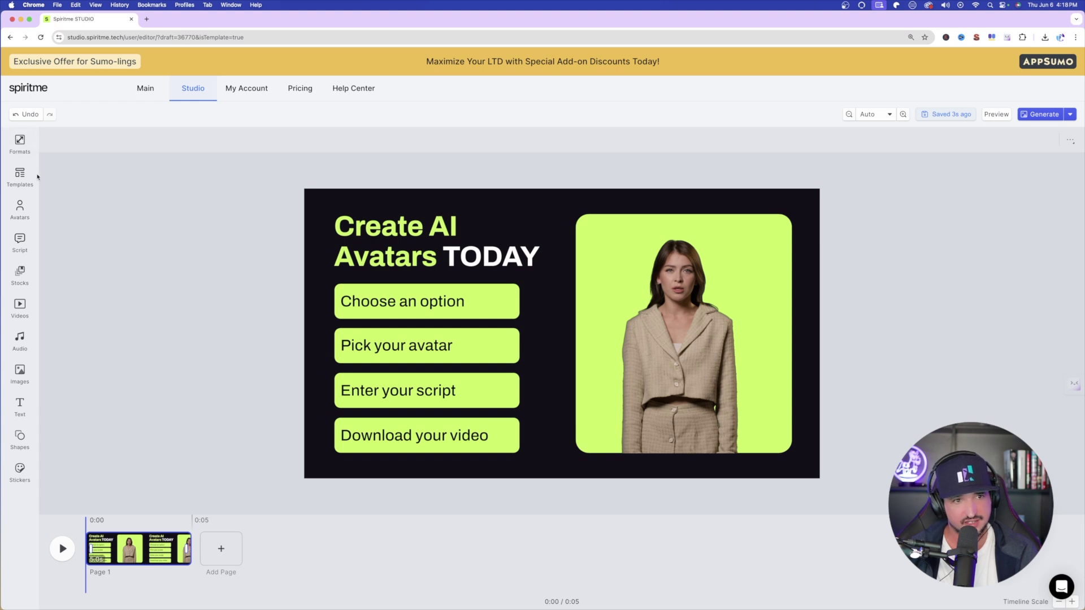
Browse the Templates and Avatars panels, then bring up the avatar's script text
click(20, 177)
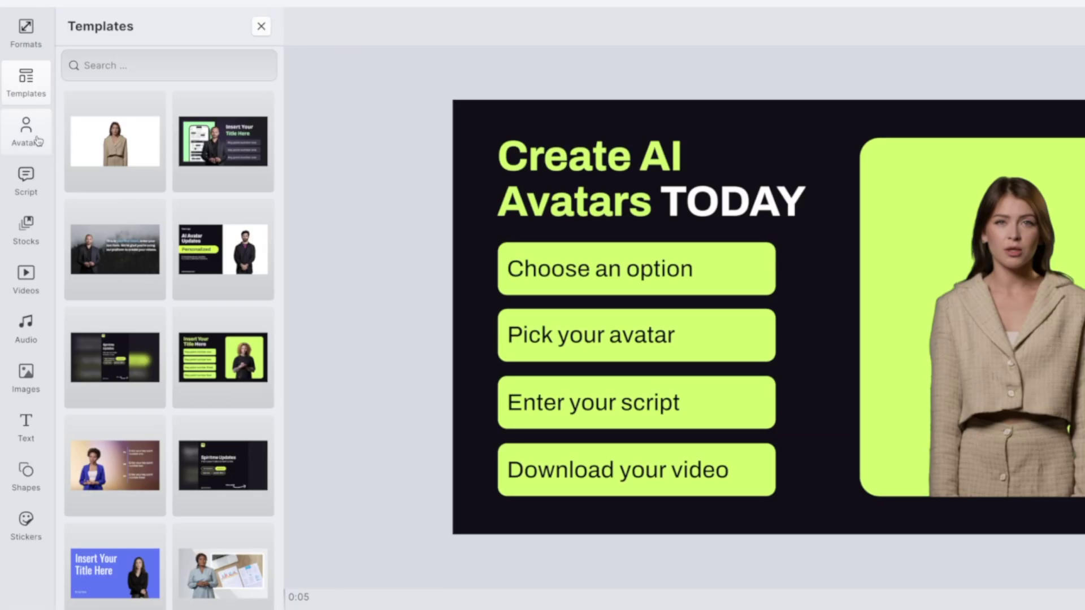
click(22, 212)
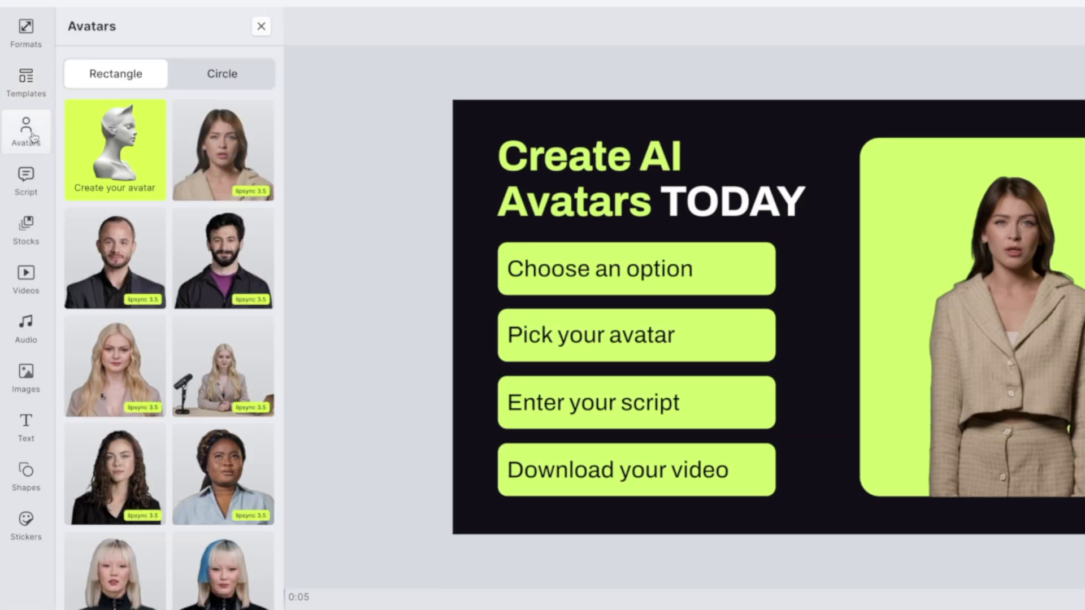
click(26, 180)
Delete the default welcome script, browse the stock, image, text, shape and sticker panels, then show Formats
drag(191, 188, 71, 157)
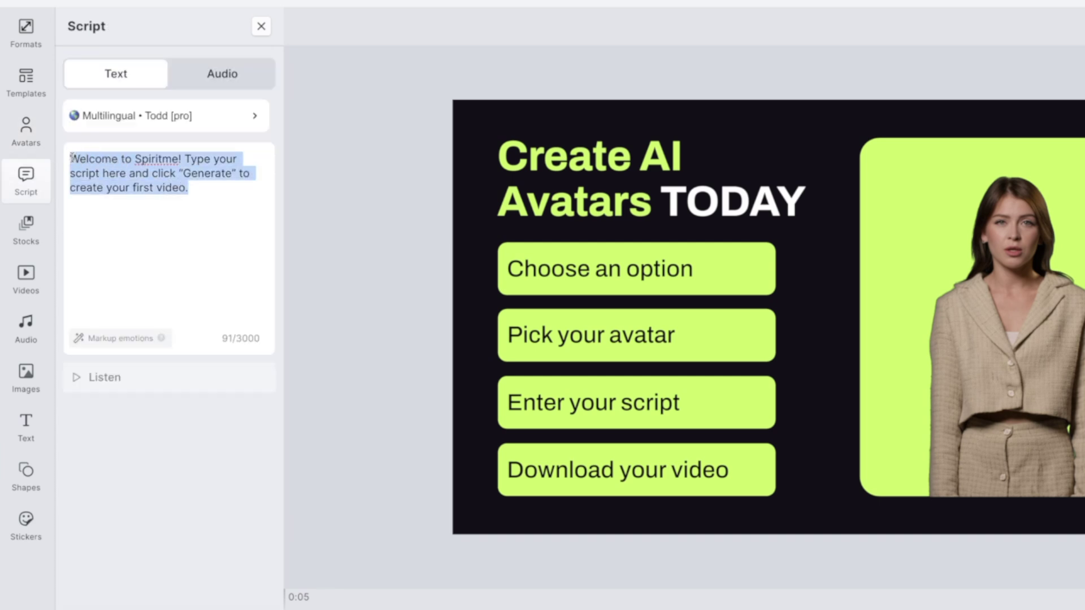
key(BackSpace)
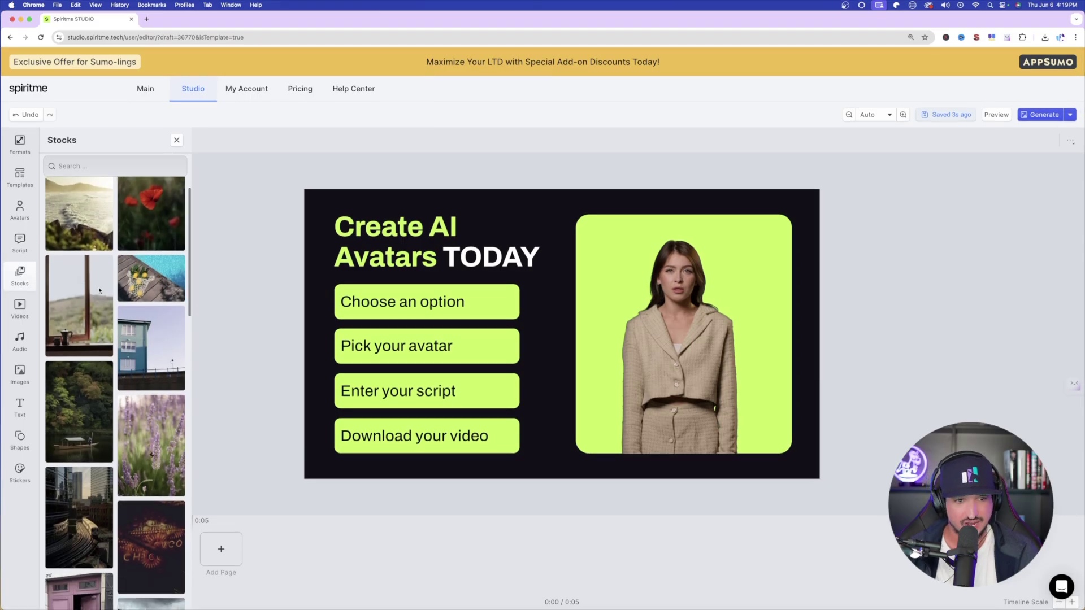
click(20, 308)
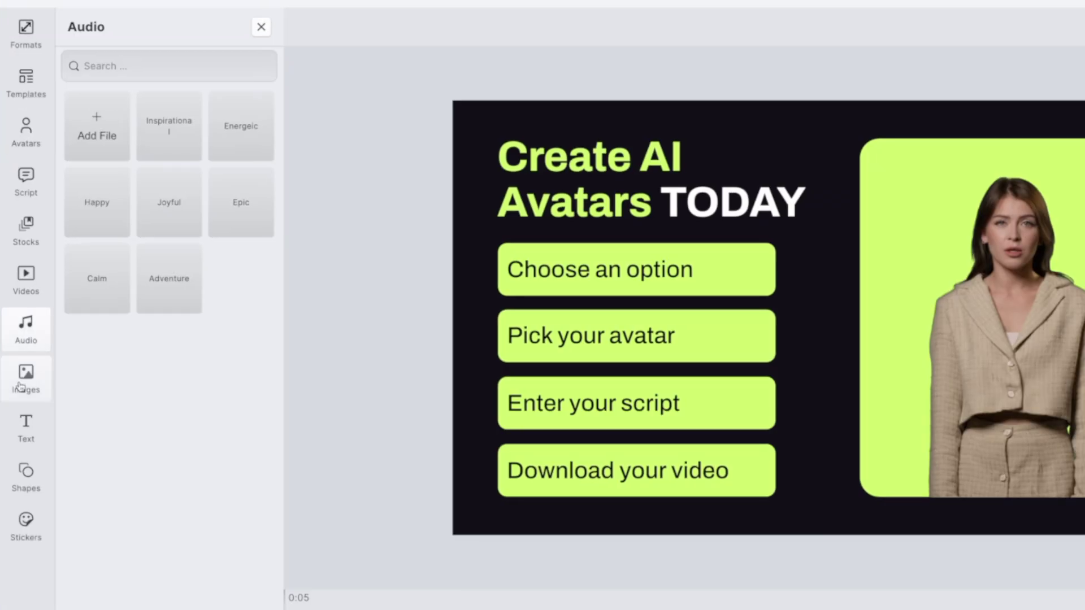
click(28, 378)
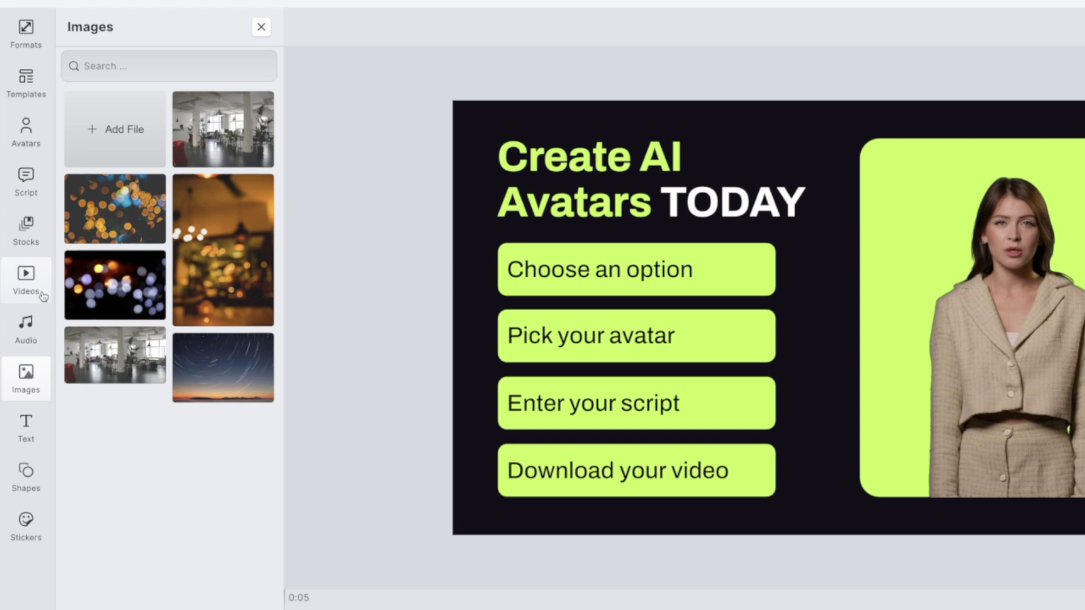
click(24, 425)
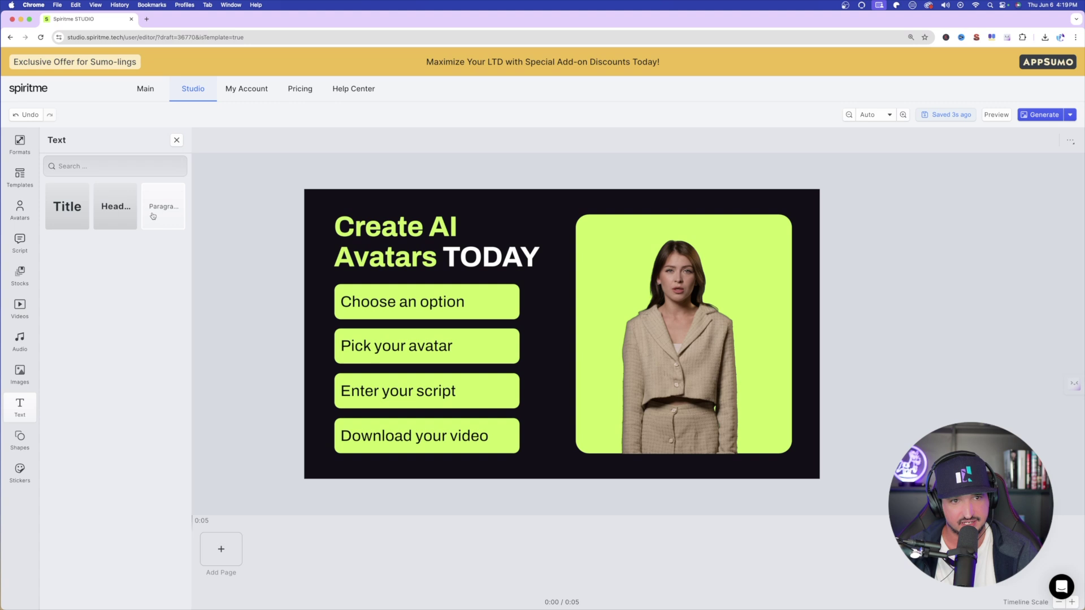
click(20, 439)
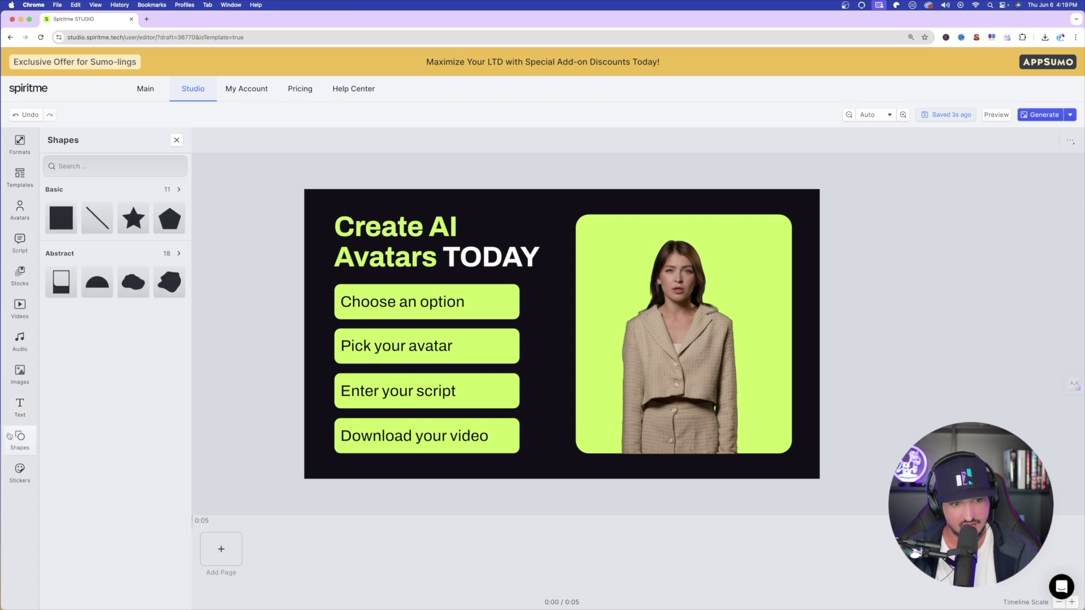
click(20, 472)
click(25, 141)
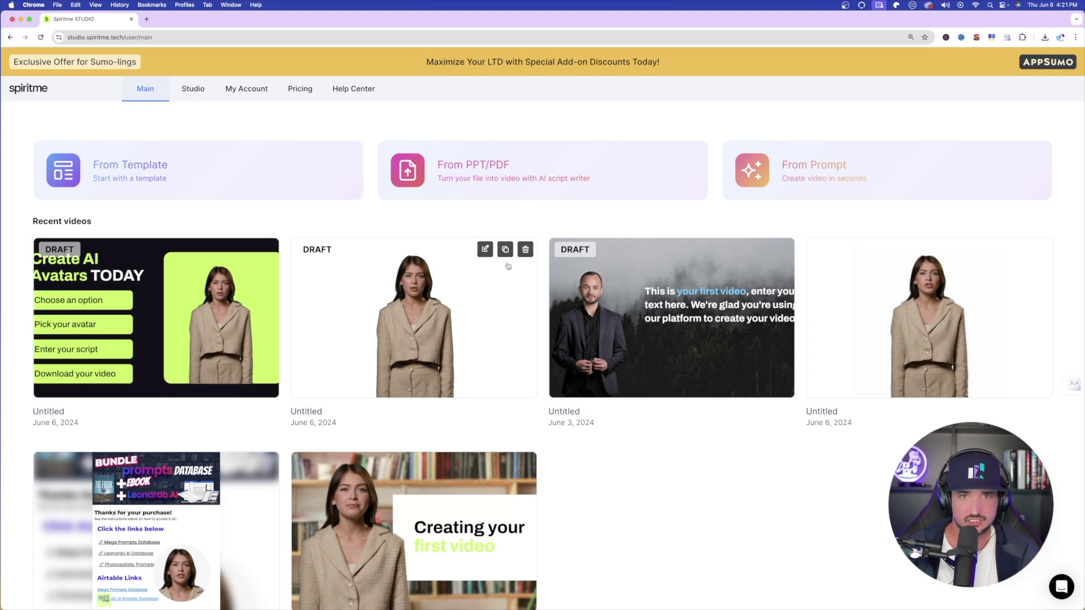
Choose the From PPT/PDF option on the Main page to start a presentation video
click(491, 173)
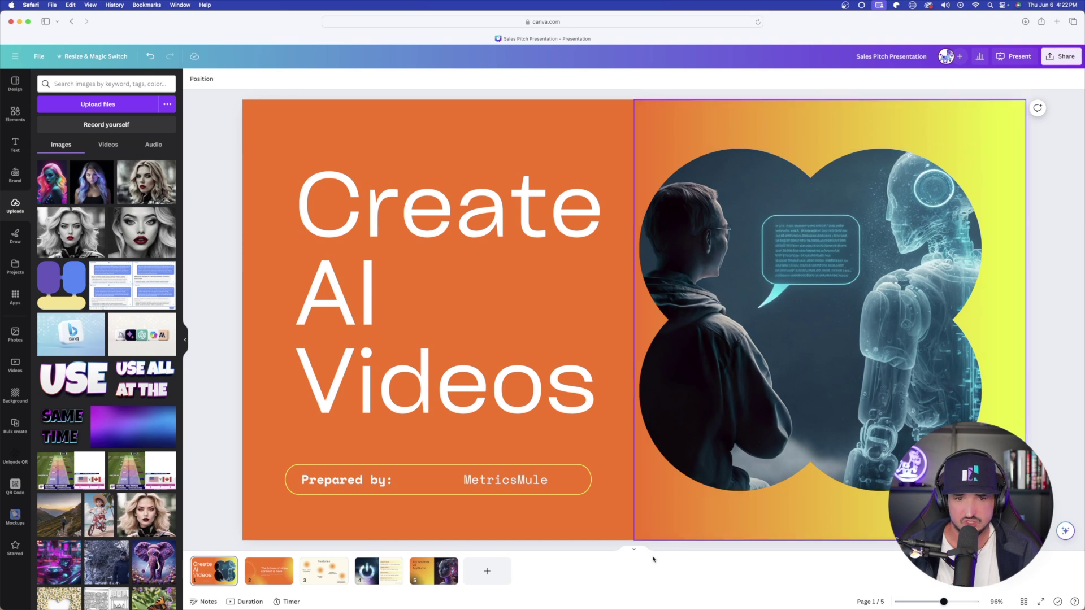
Review all five Sales Pitch Presentation slides, ending back on 'Create AI Videos'
click(254, 575)
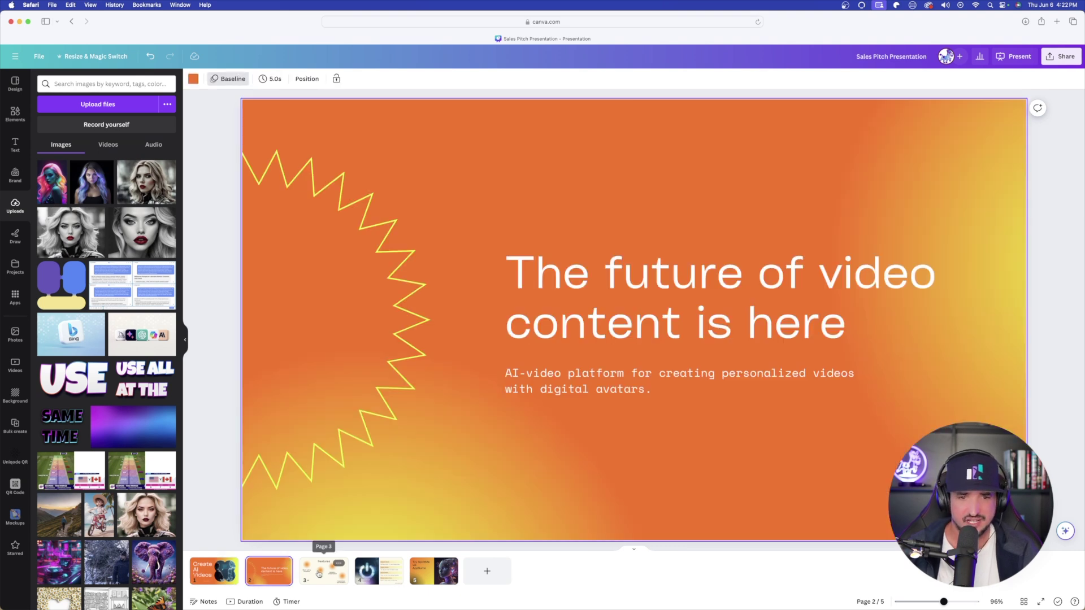
click(319, 574)
click(373, 574)
click(425, 578)
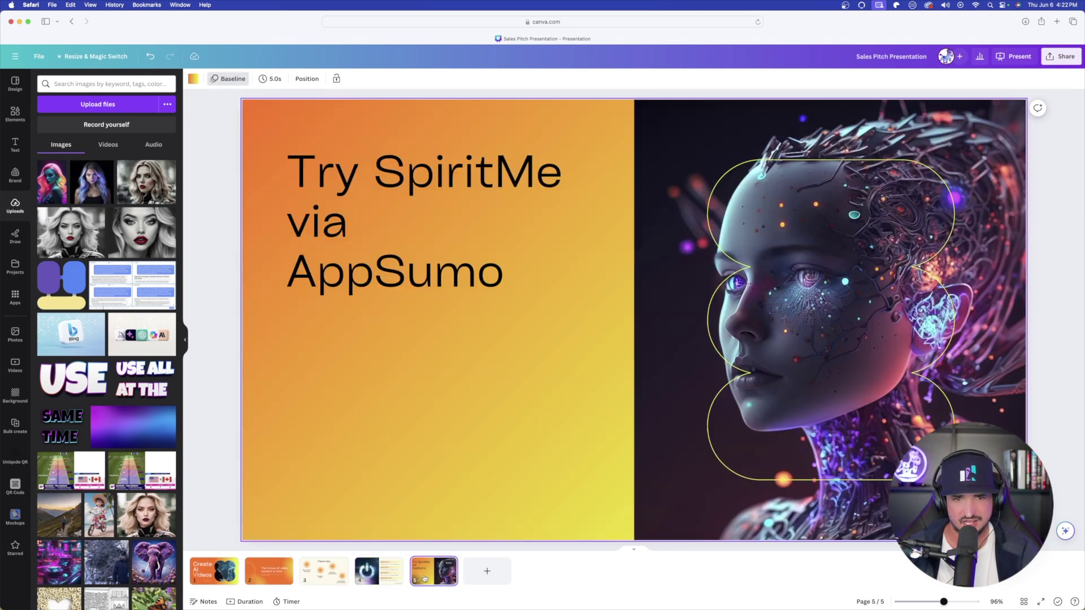
click(204, 569)
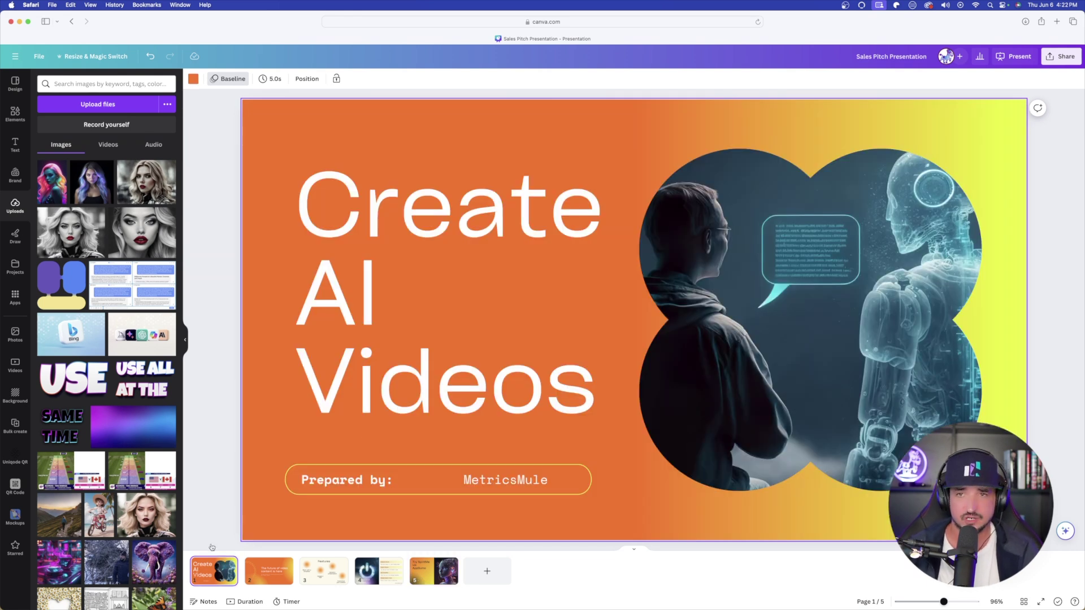
Download all pages of the presentation as a PDF Standard file
click(1061, 59)
click(956, 271)
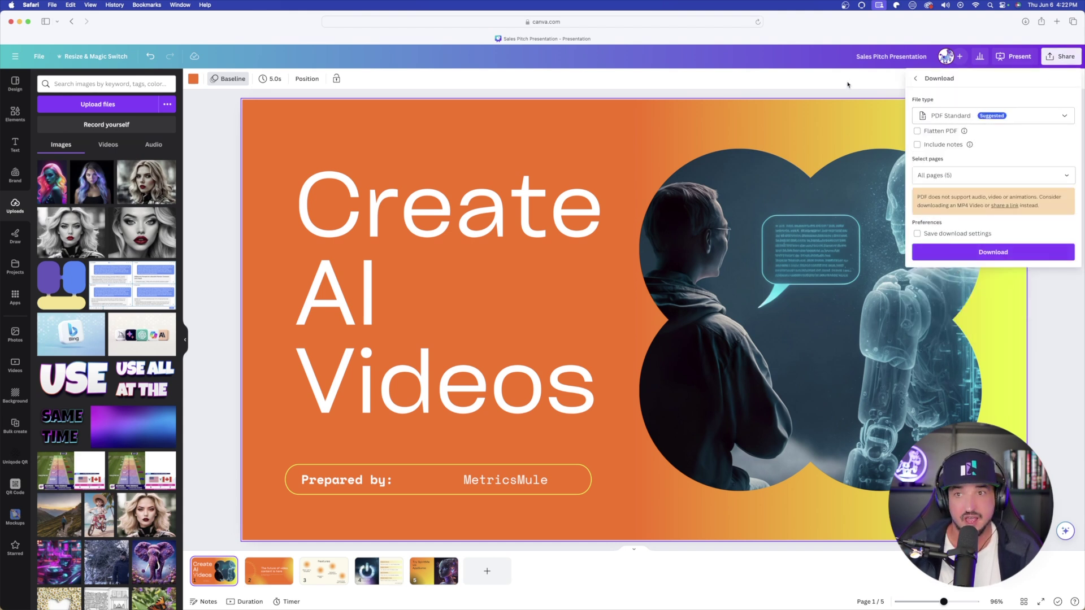
click(847, 83)
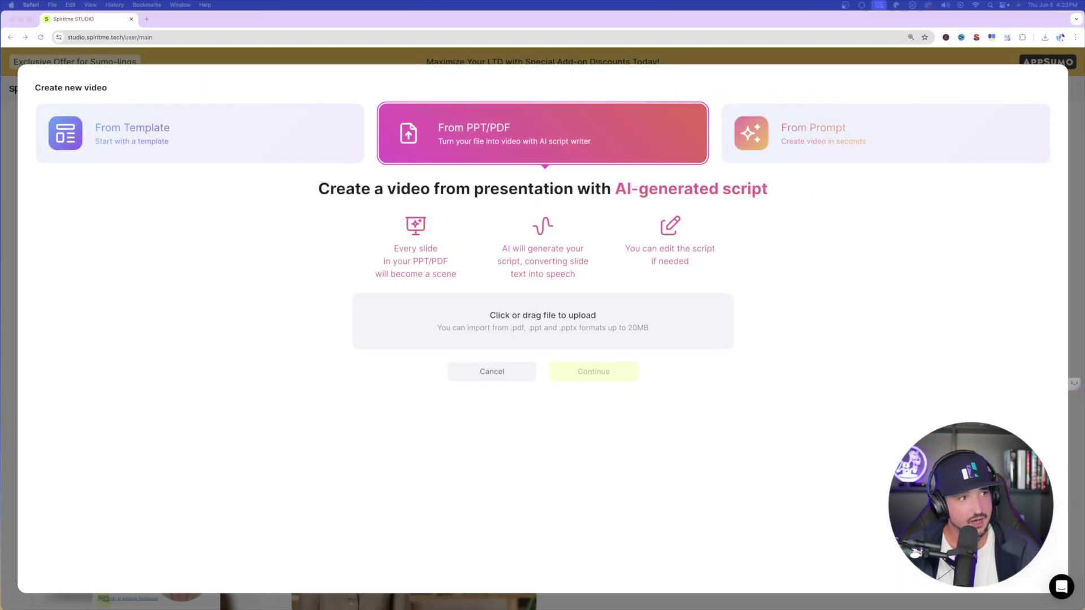
Drop Sales Pitch Presentation.pdf into the upload box and continue to build the video
drag(22, 226, 528, 321)
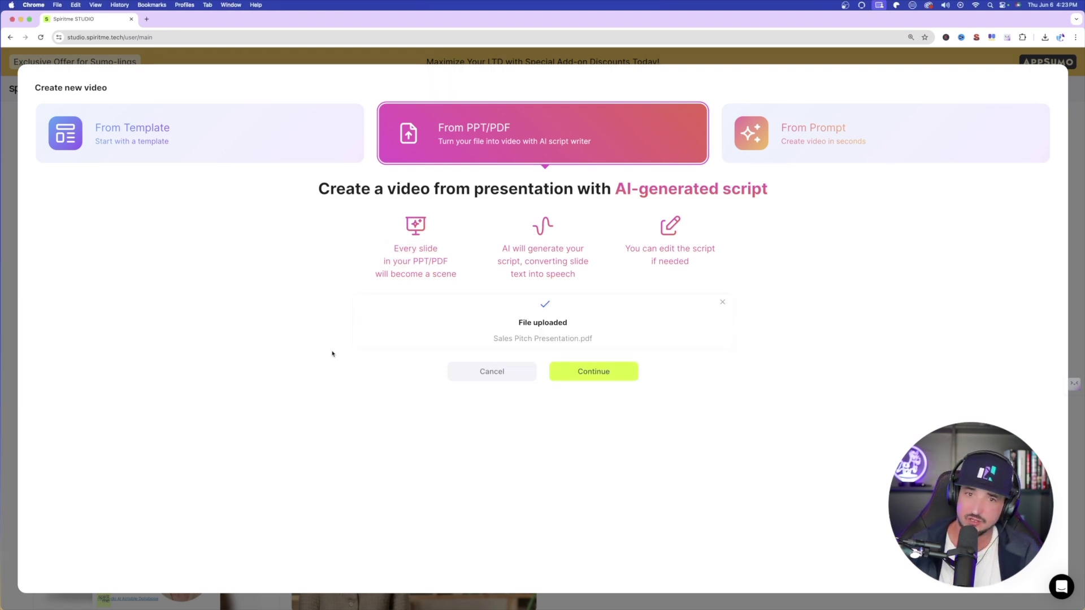
click(597, 374)
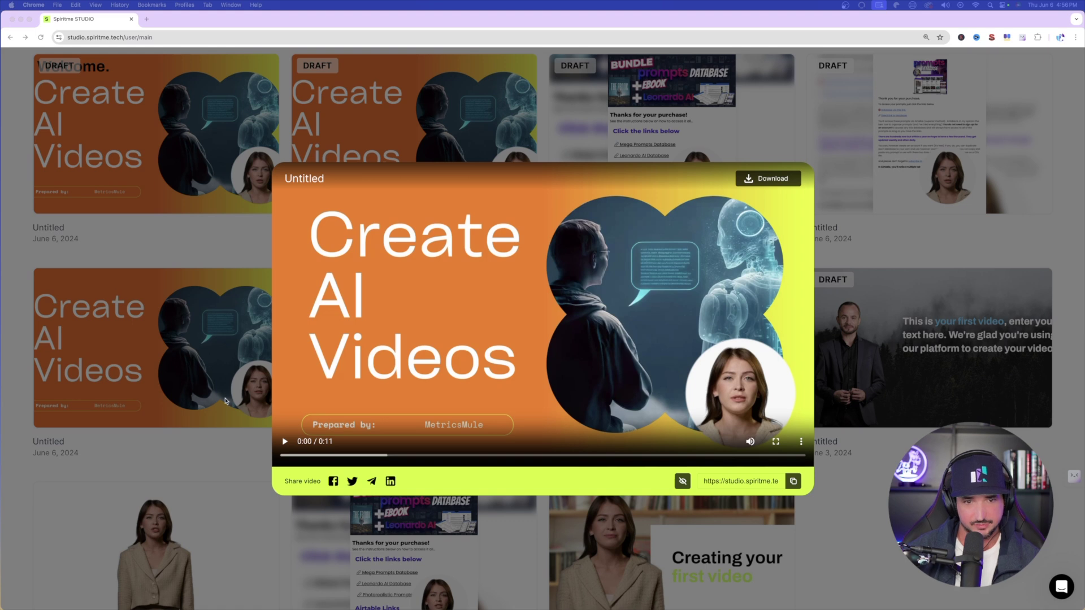
Play the 11-second slide video through to its 'Try SpiritMe via AppSumo' ending
click(286, 450)
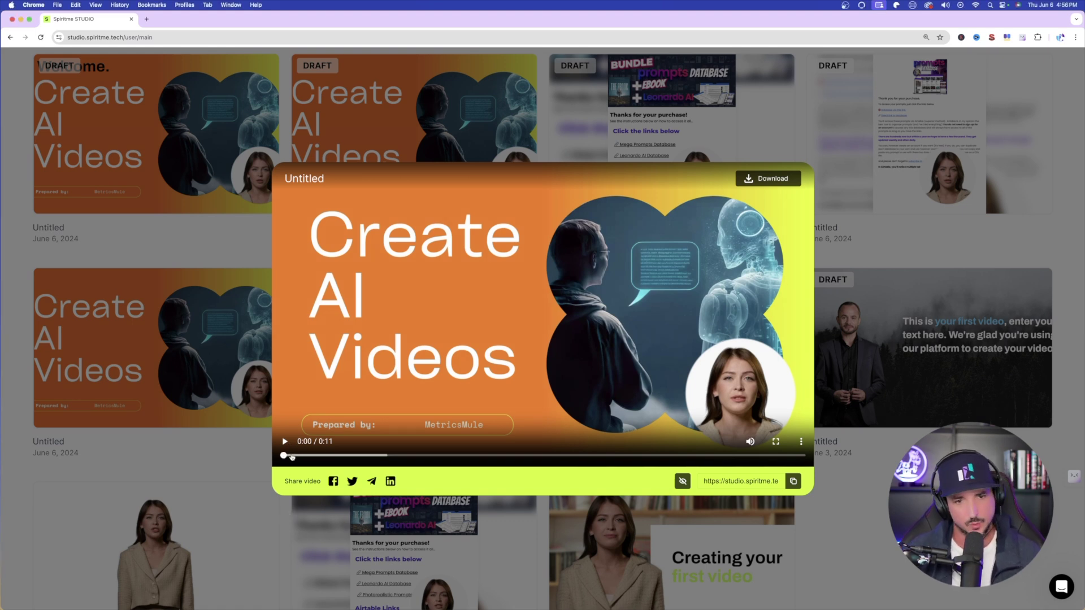
click(285, 442)
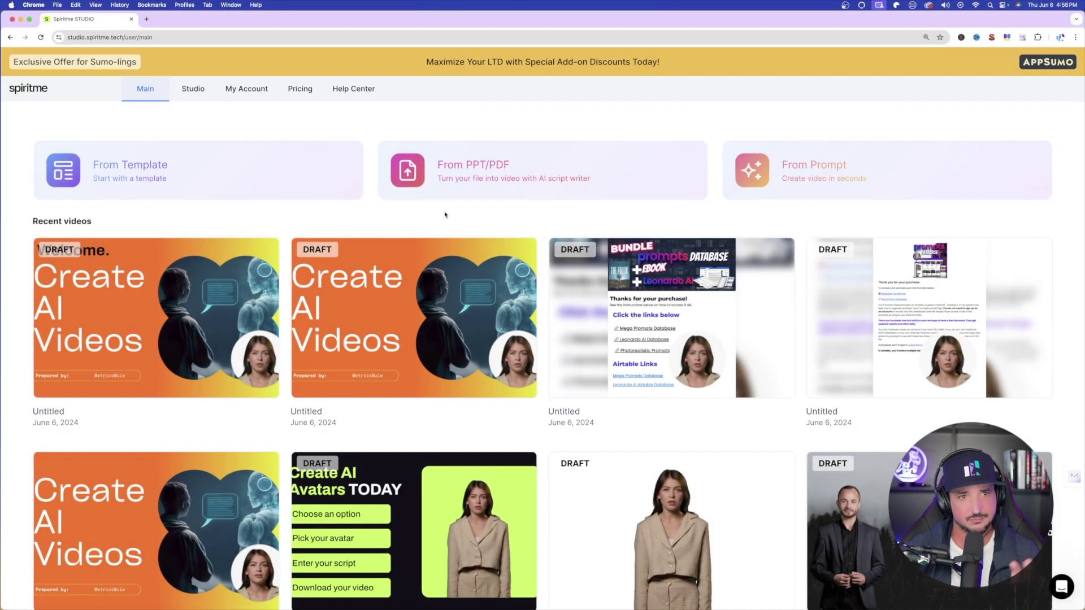
Start a Dark Background Template video and swap its man avatar for a woman
click(215, 169)
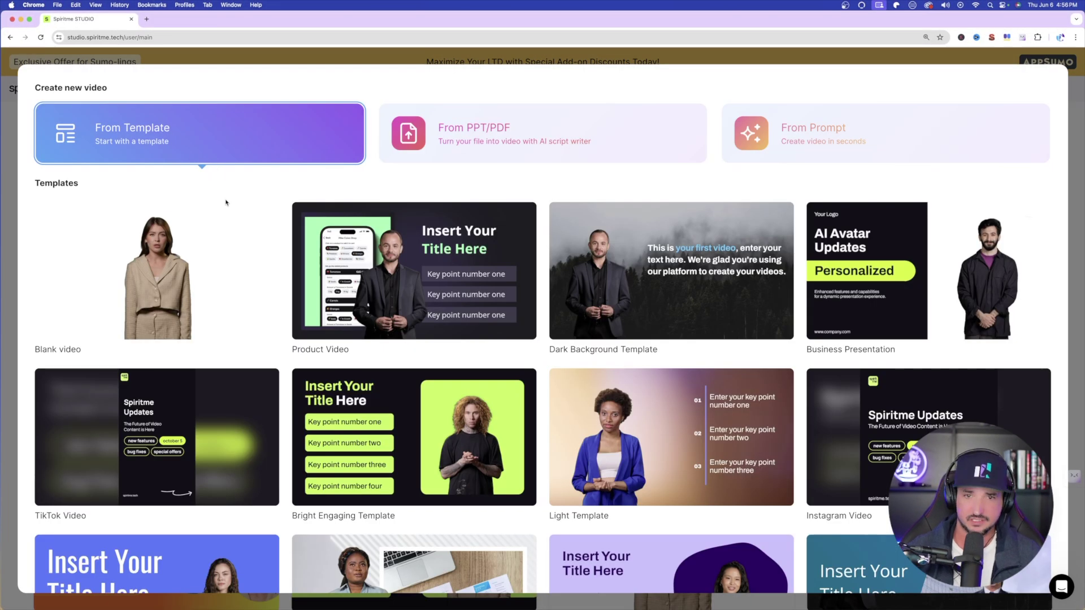
click(677, 271)
click(432, 334)
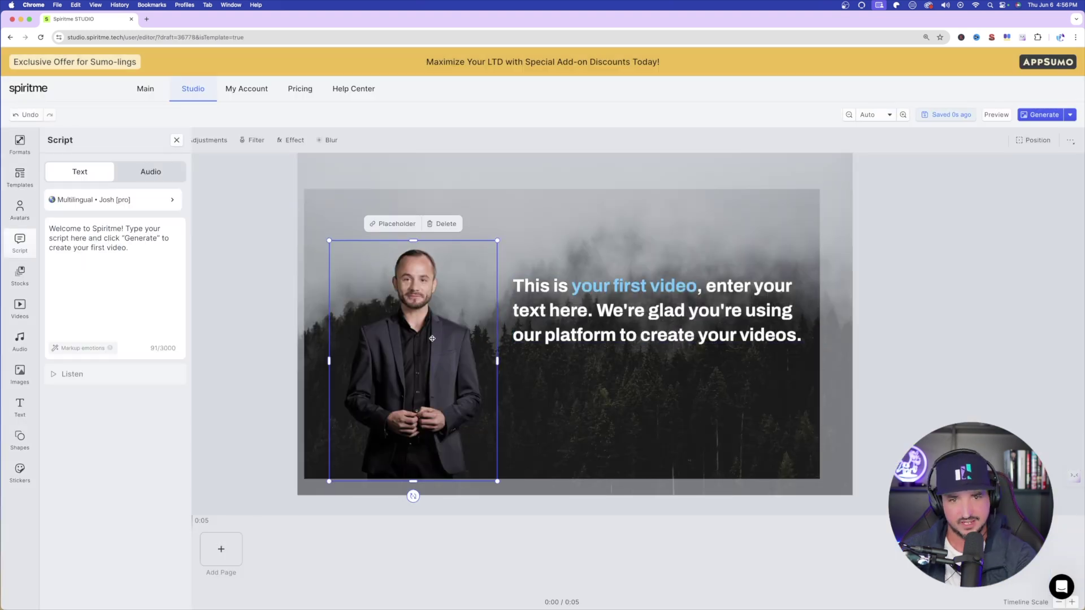
click(19, 209)
click(149, 223)
click(688, 266)
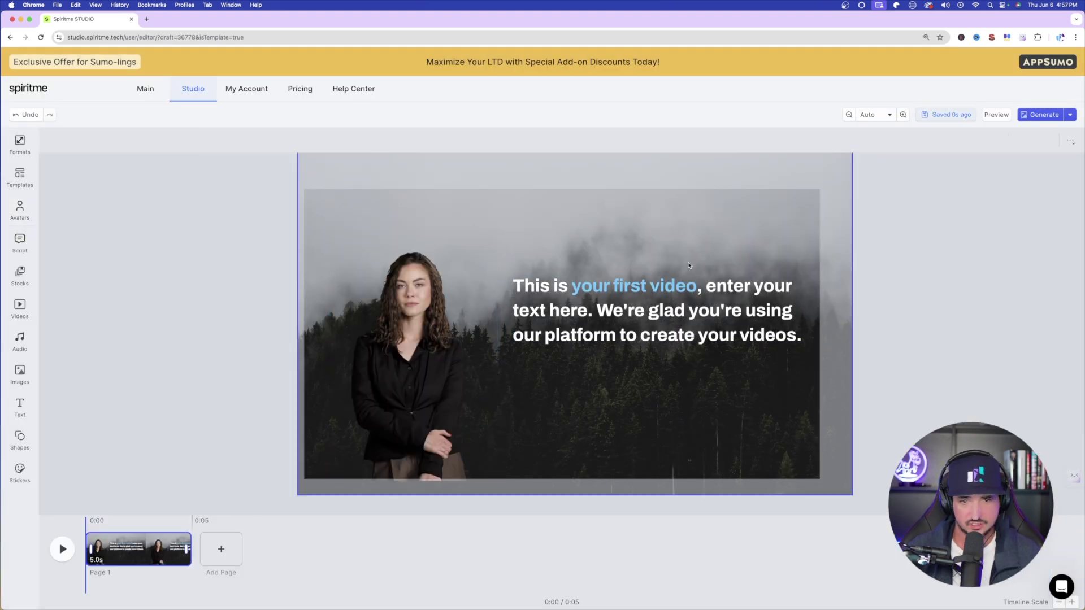
Send the video for generation and return to the main screen
click(665, 270)
click(155, 247)
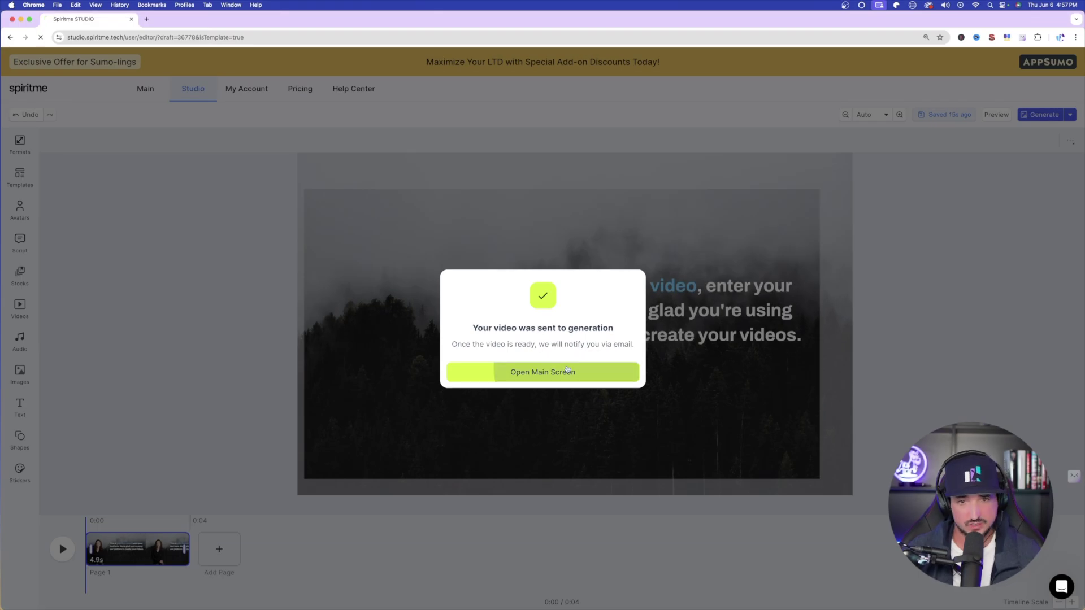
click(565, 372)
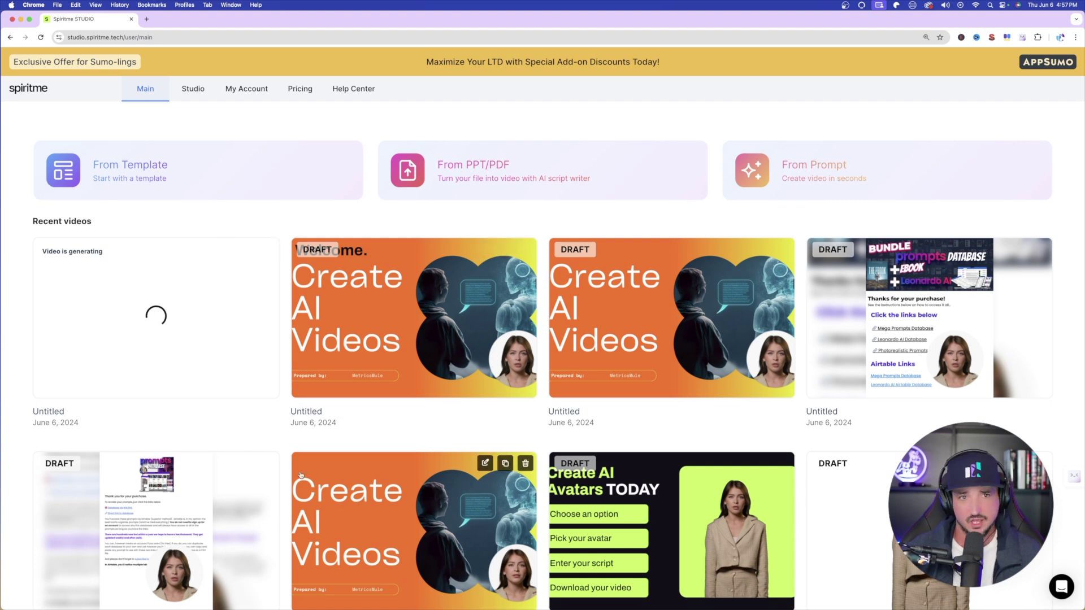
Start a blank video and replace the default script with the check-the-links-and-subscribe text
click(204, 163)
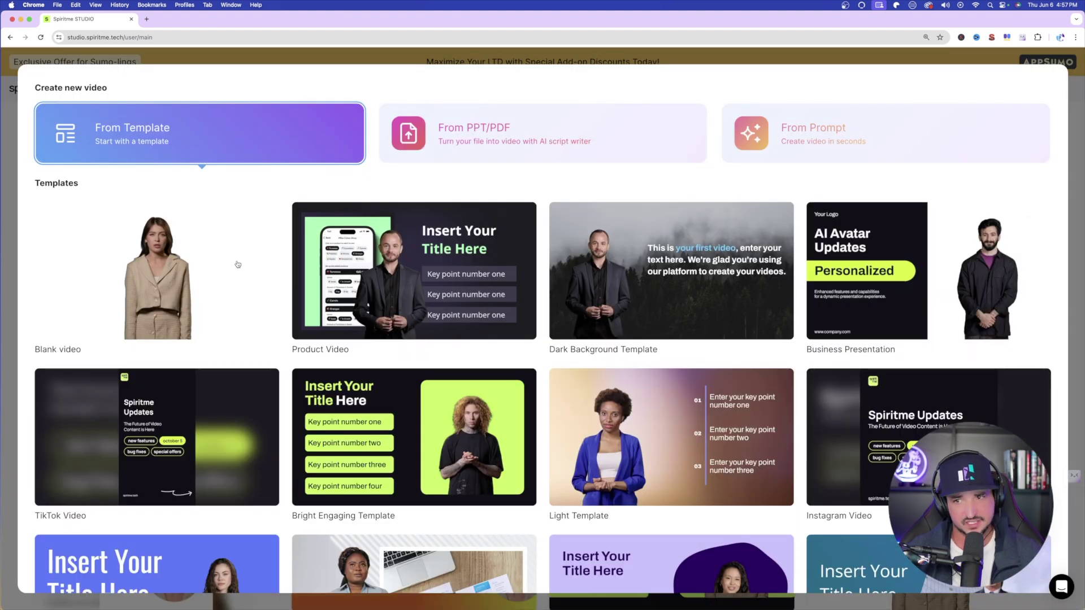
click(167, 282)
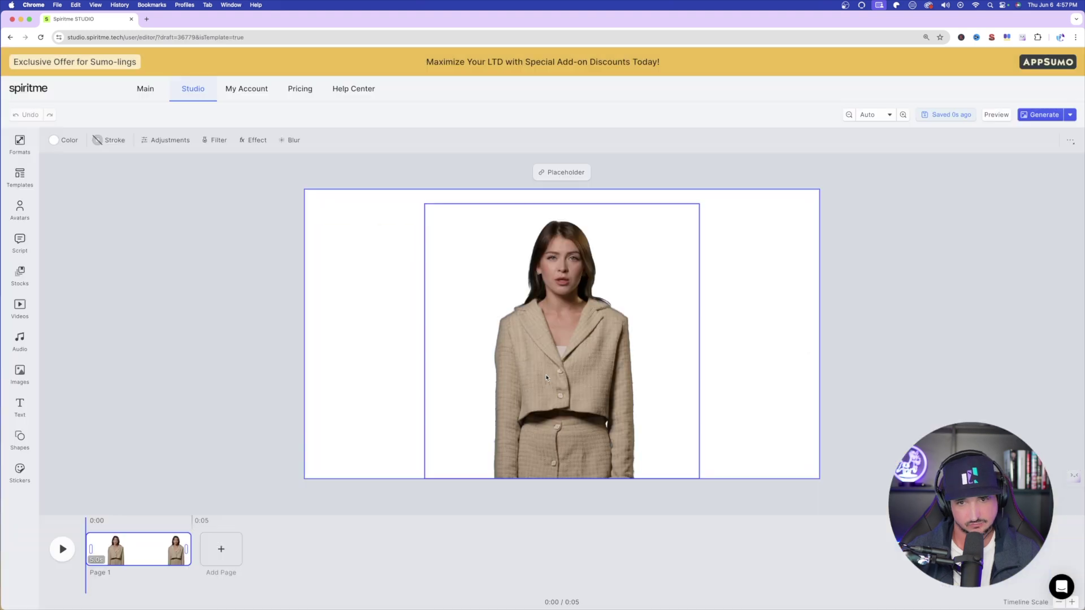
drag(143, 248, 50, 222)
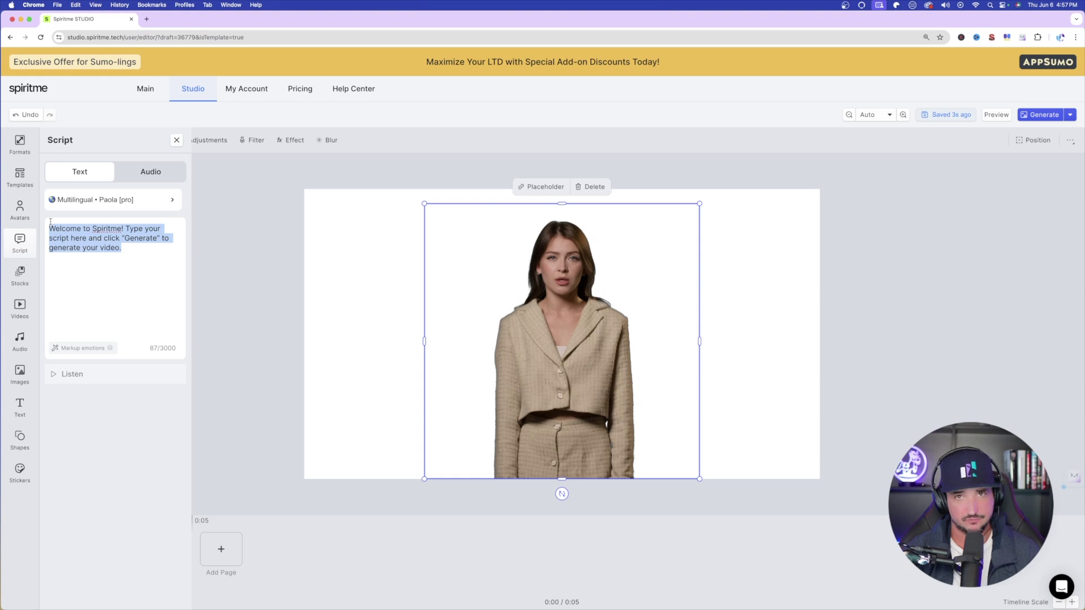
text(Make sure to check the links in the description. And please don't forget to subscribe.)
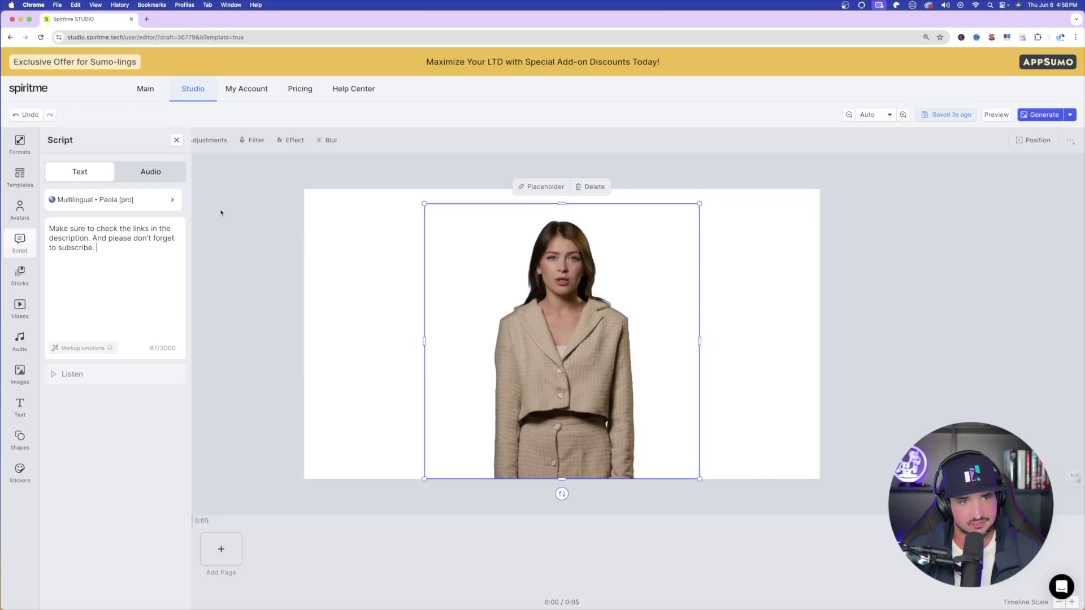
Add the city train stock photo and enlarge it across the canvas's left side
click(27, 259)
click(81, 321)
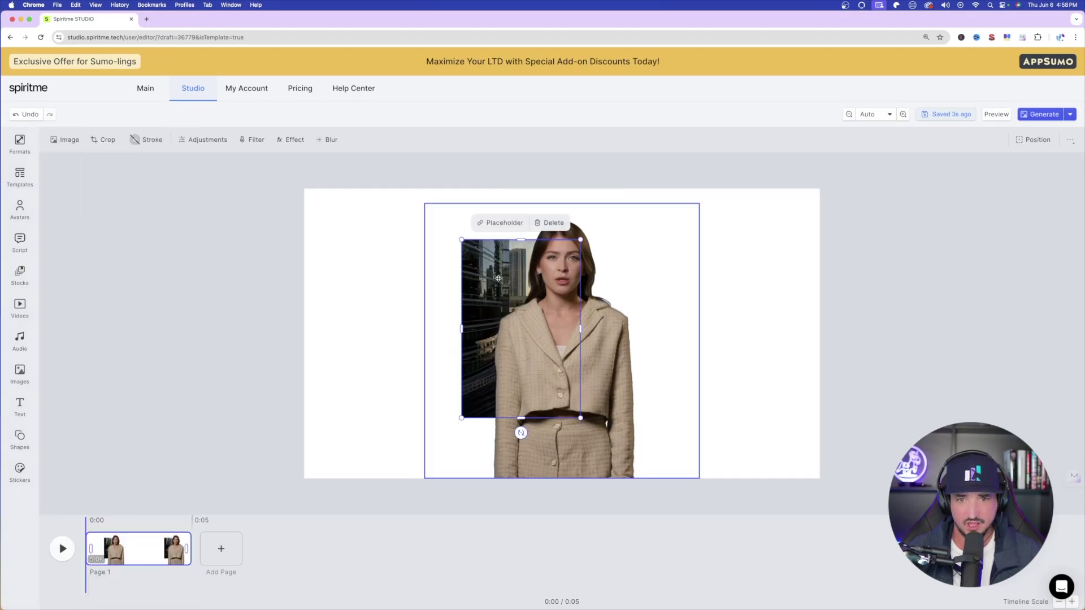
drag(496, 277, 342, 228)
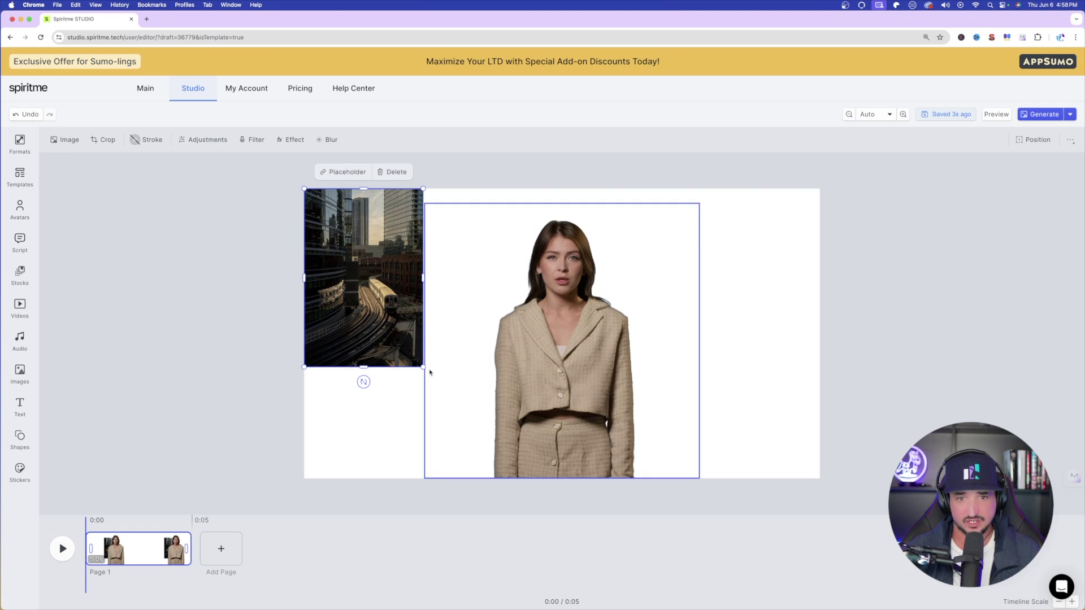
click(550, 461)
click(415, 361)
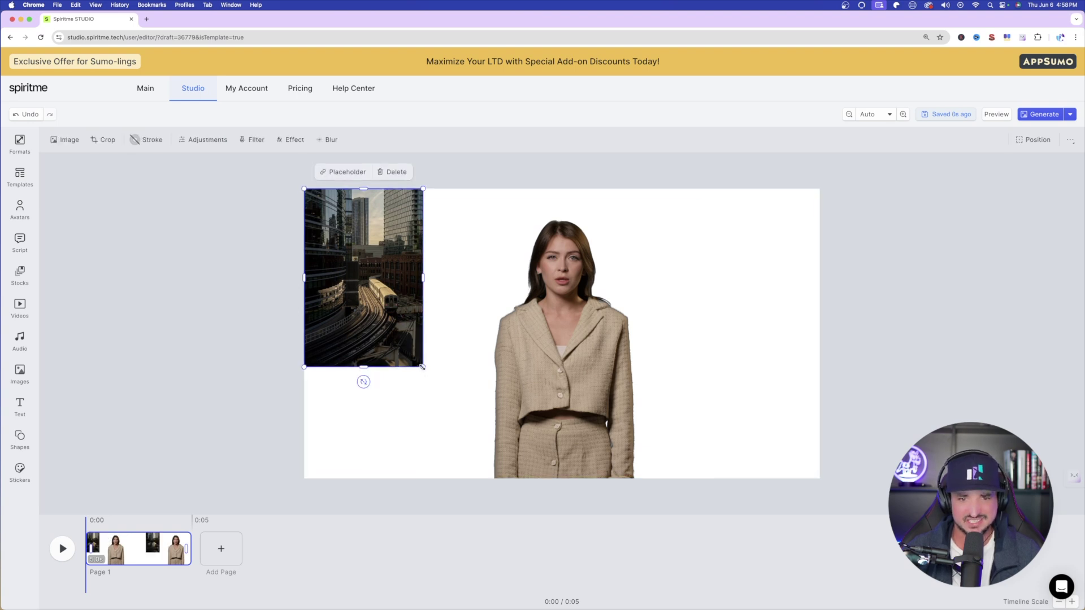
drag(423, 367, 595, 449)
drag(435, 271, 438, 267)
drag(571, 183, 591, 158)
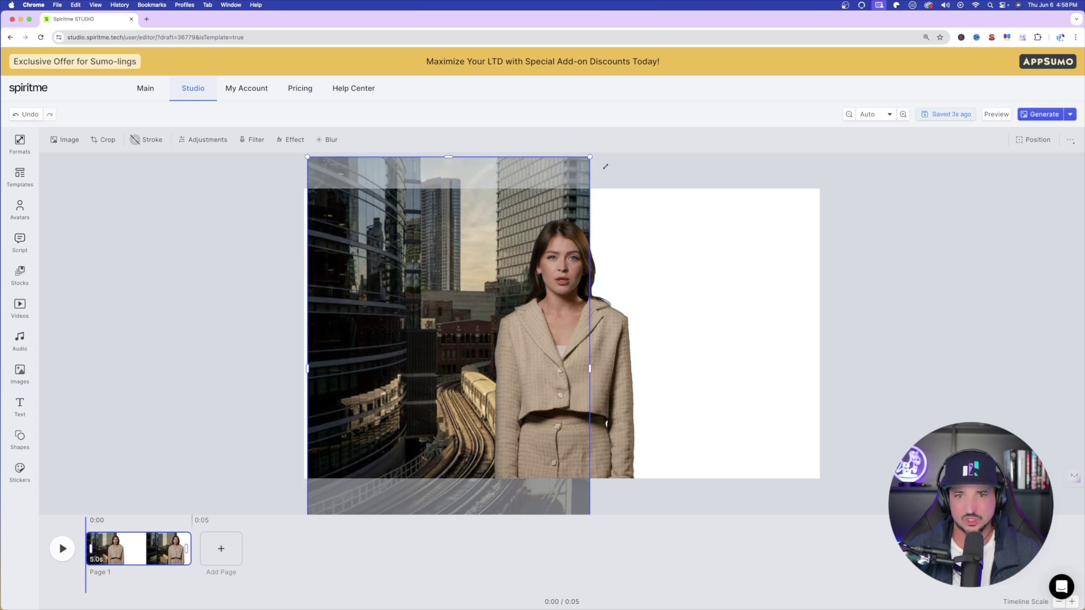
drag(387, 260, 368, 257)
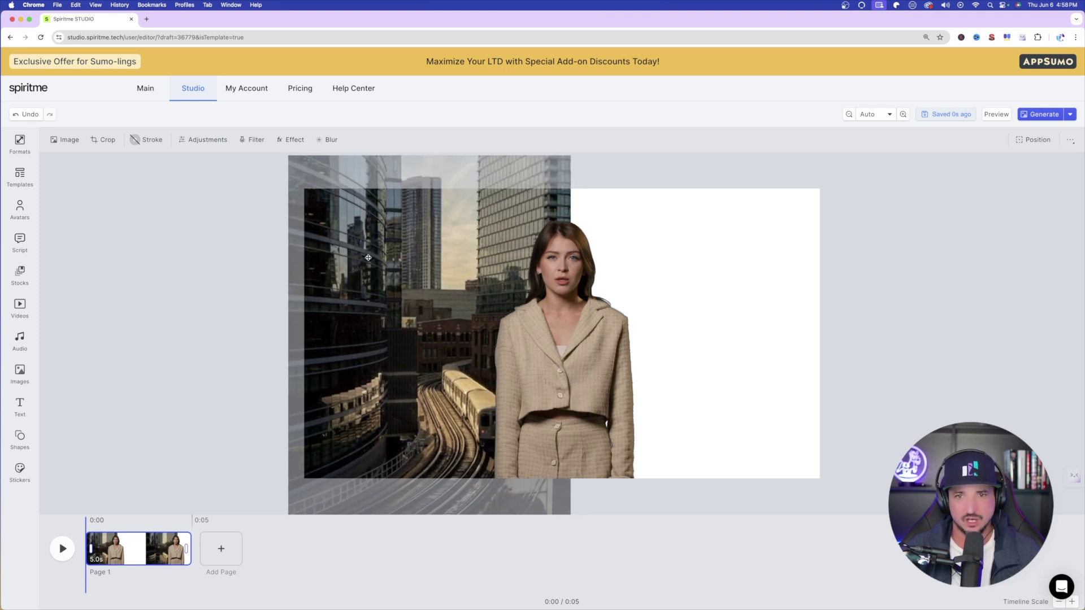
click(203, 303)
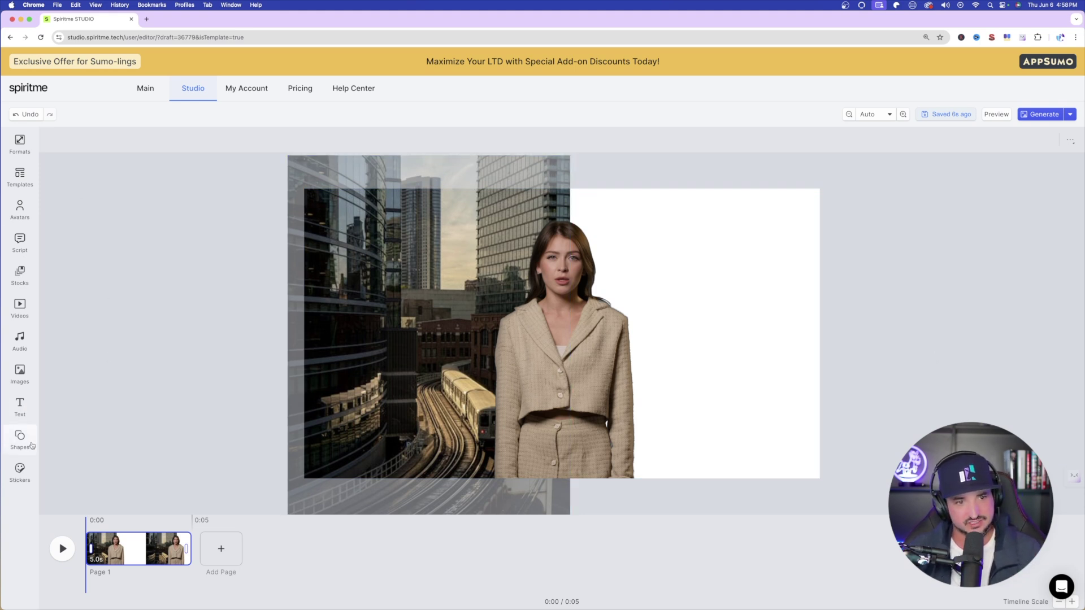
Add a Title text in the white area reading 'Links'
click(20, 406)
click(82, 216)
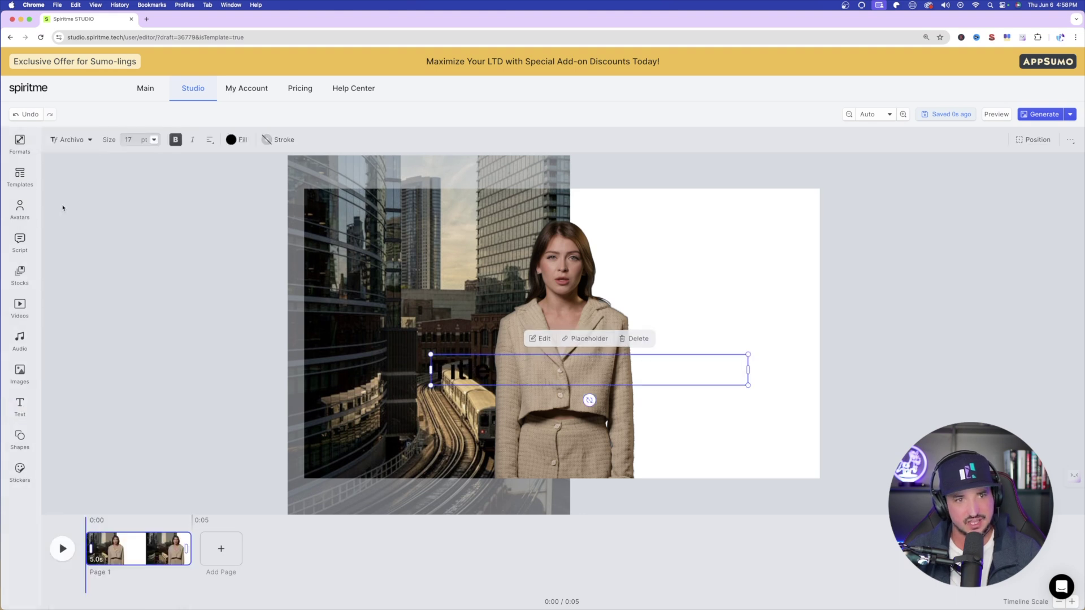
drag(490, 375, 710, 235)
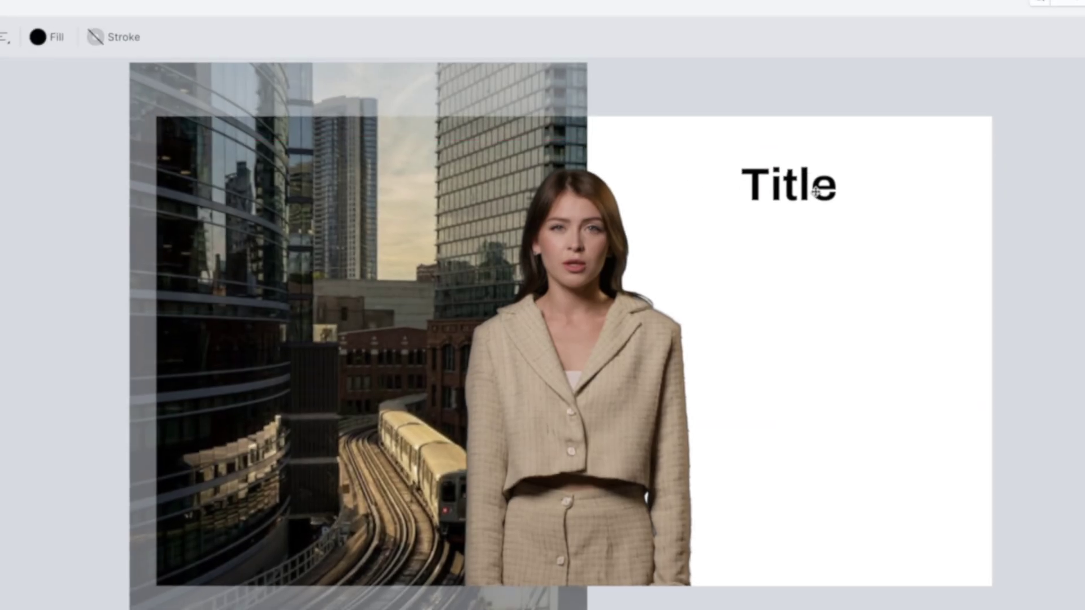
double_click(816, 192)
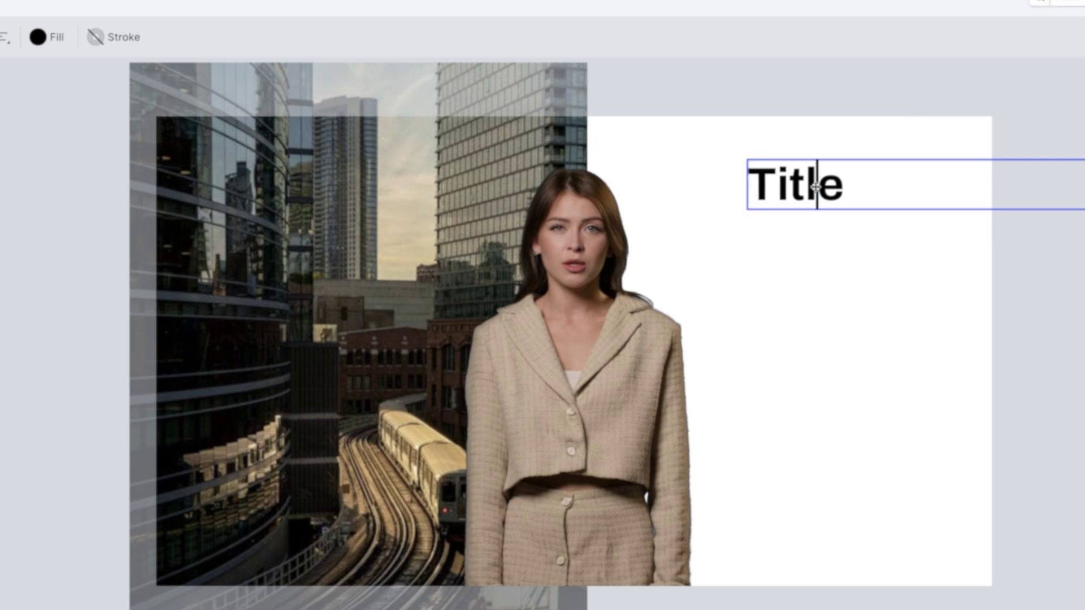
key(ctrl+a)
text(Links)
key(Escape)
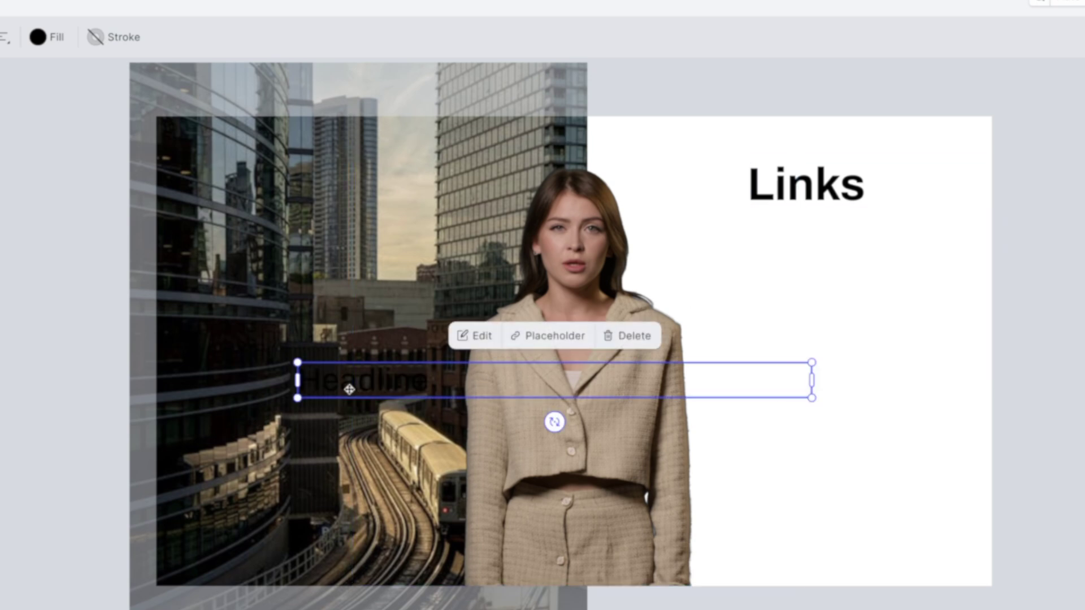
Place a Headline text beneath it reading 'Subscribe.'
drag(349, 388, 783, 240)
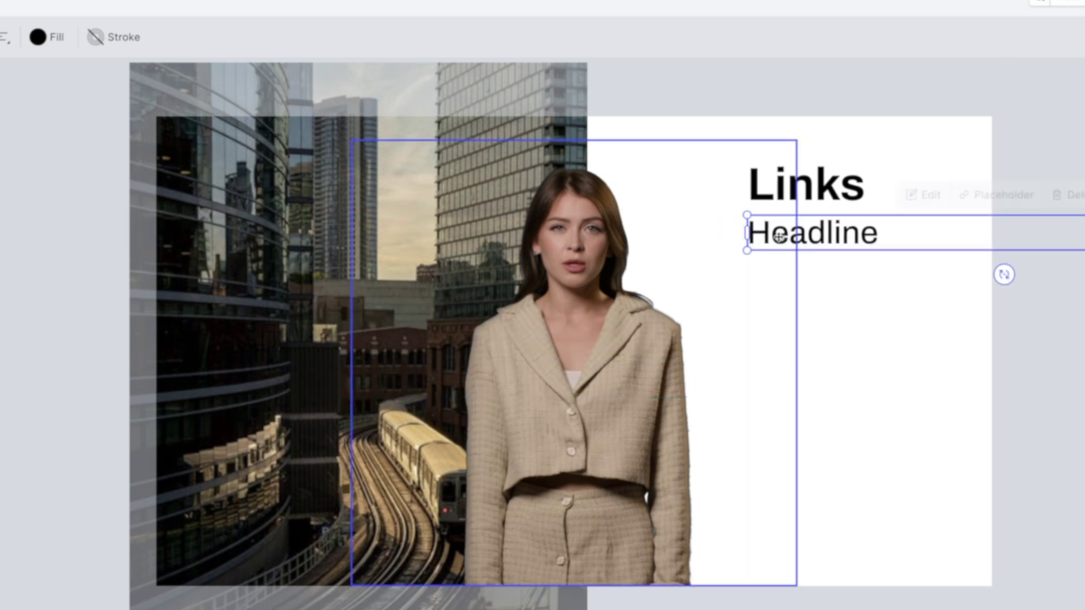
double_click(812, 237)
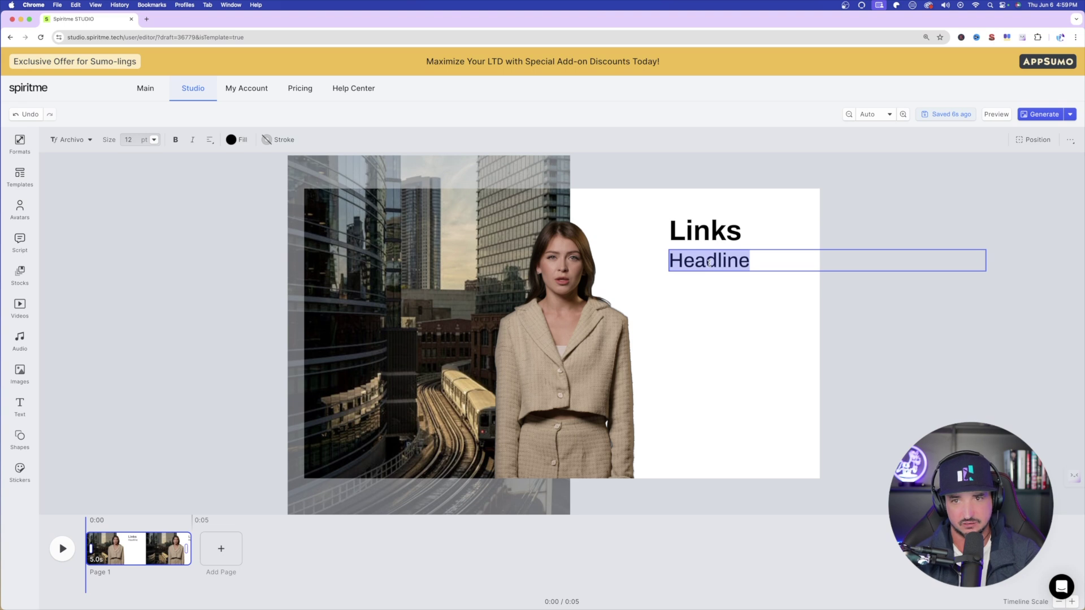
text(Subscribe.)
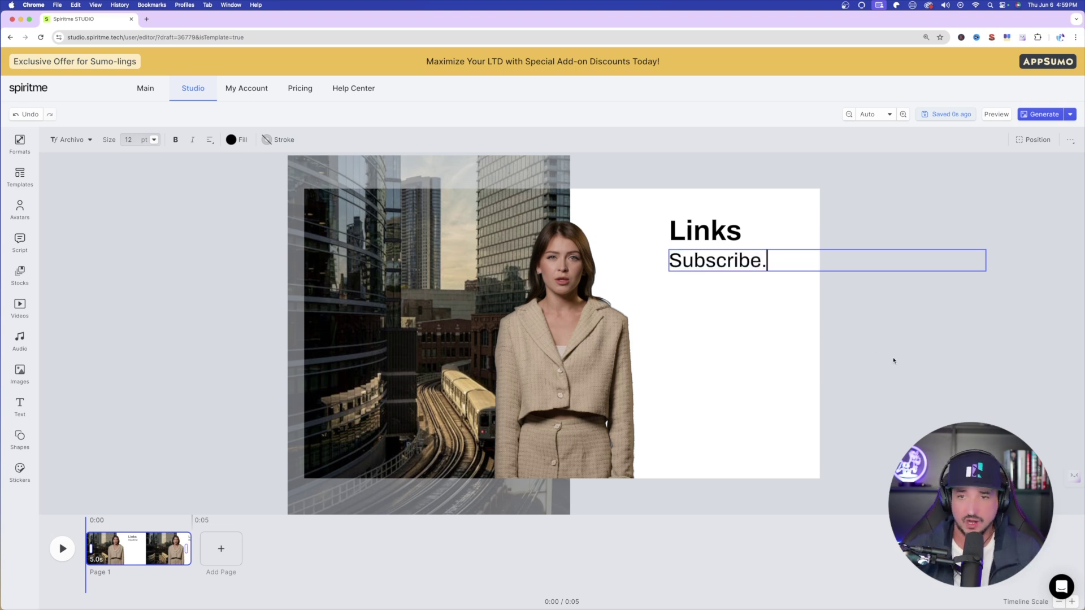
click(891, 356)
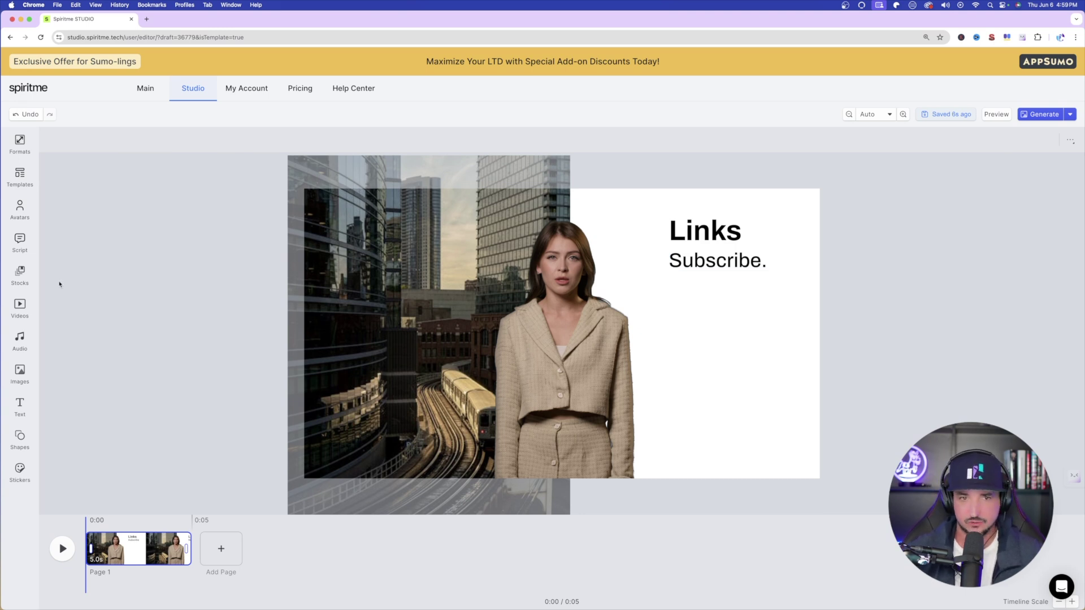
Set the Links heading's fill colour to blue
click(712, 239)
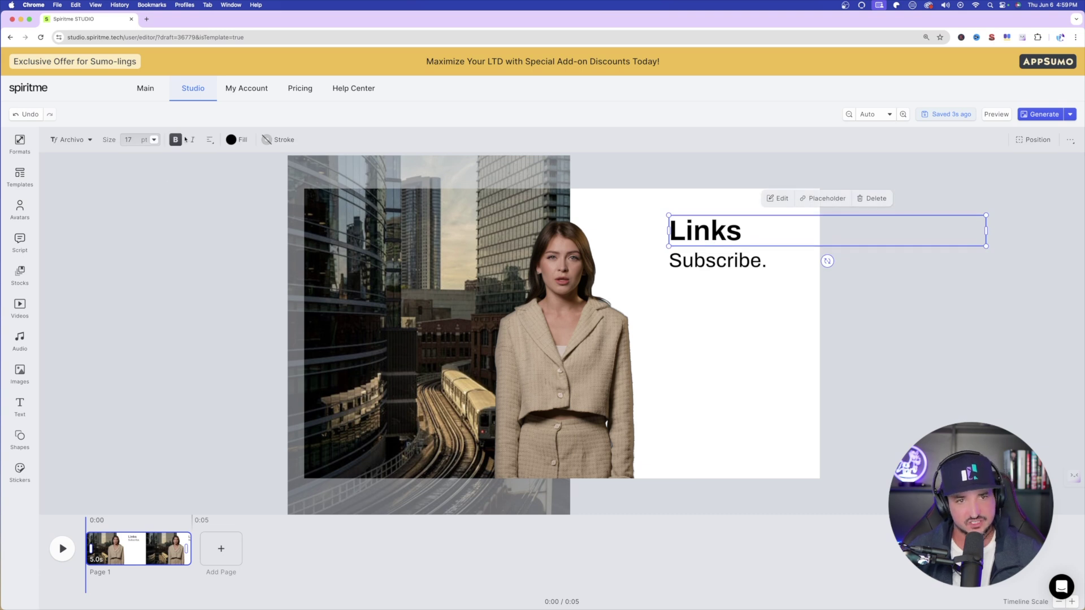
click(237, 139)
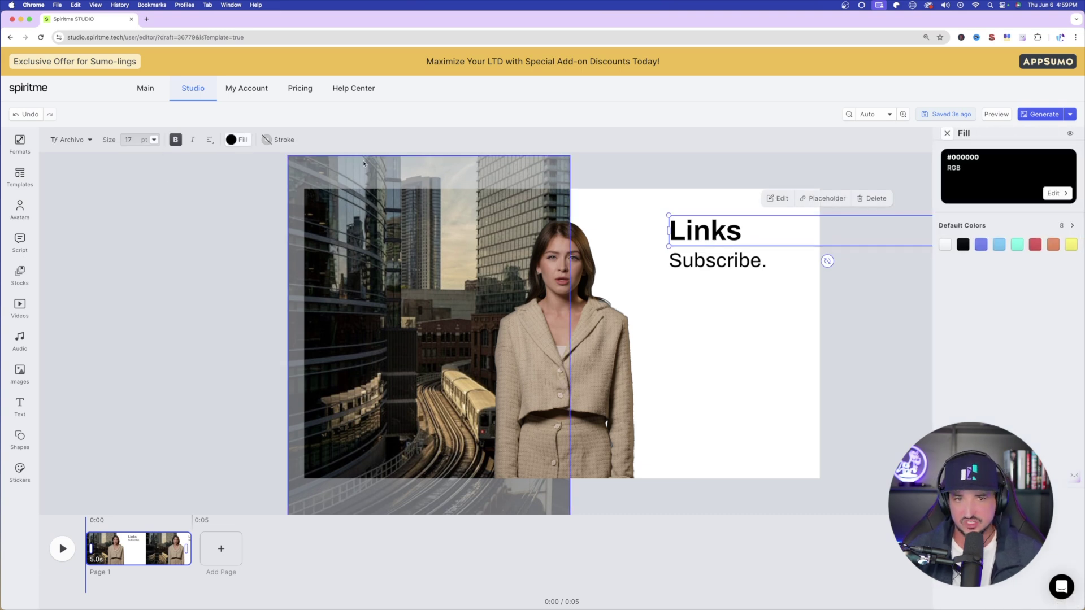
click(982, 247)
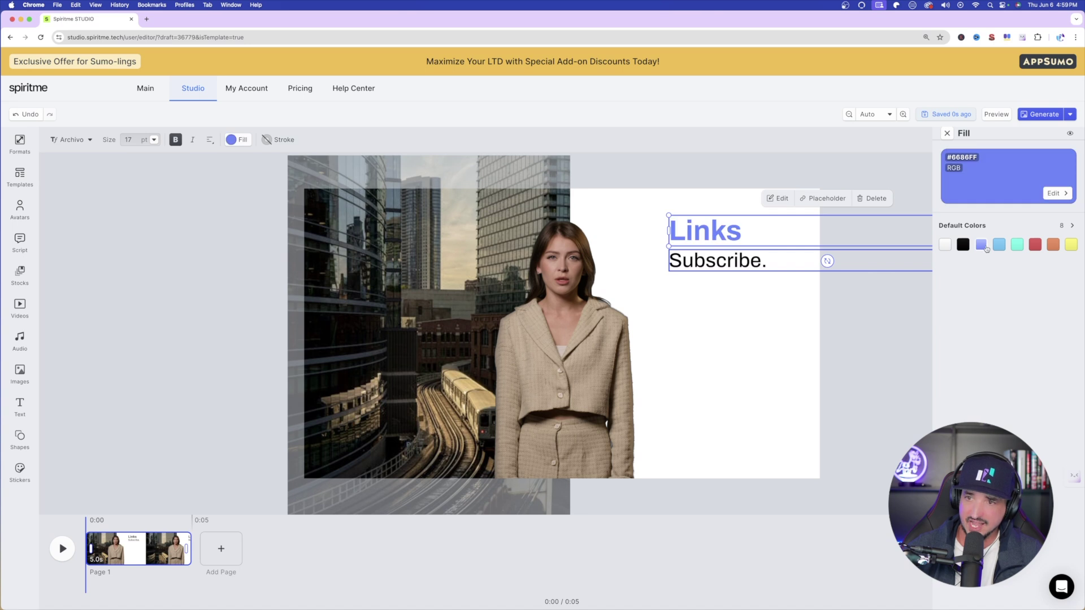
click(904, 337)
Change the 'Subscribe.' text to the Bungee Inline font
click(728, 260)
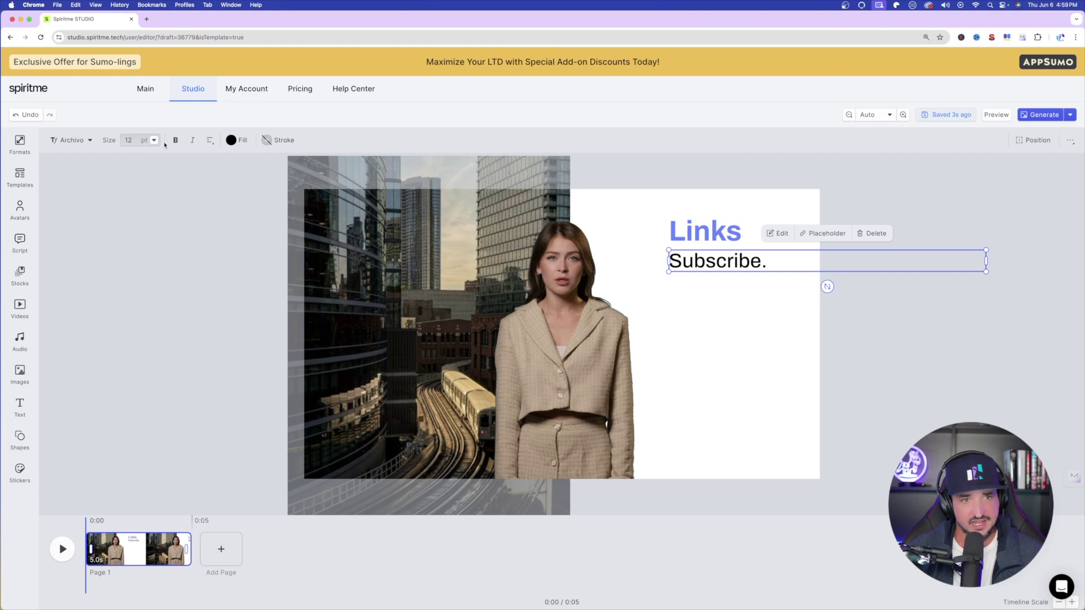
click(87, 140)
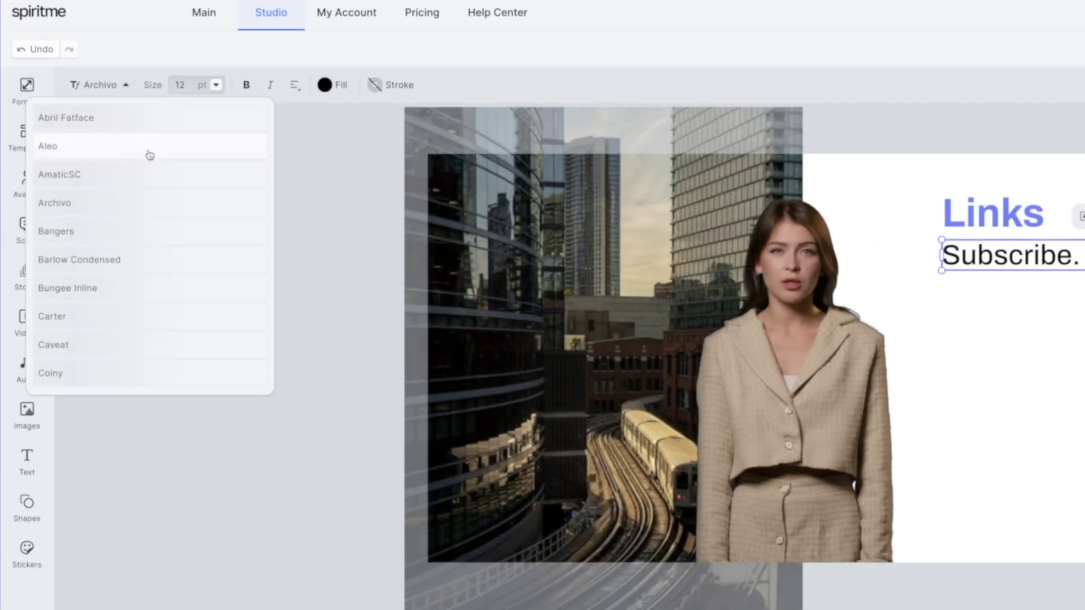
click(95, 288)
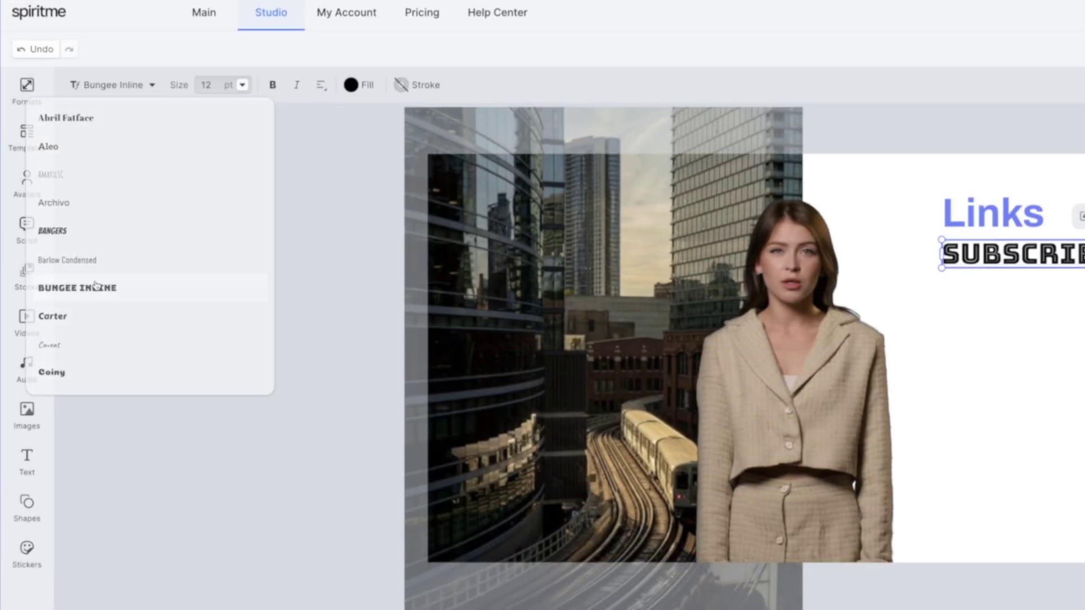
click(248, 364)
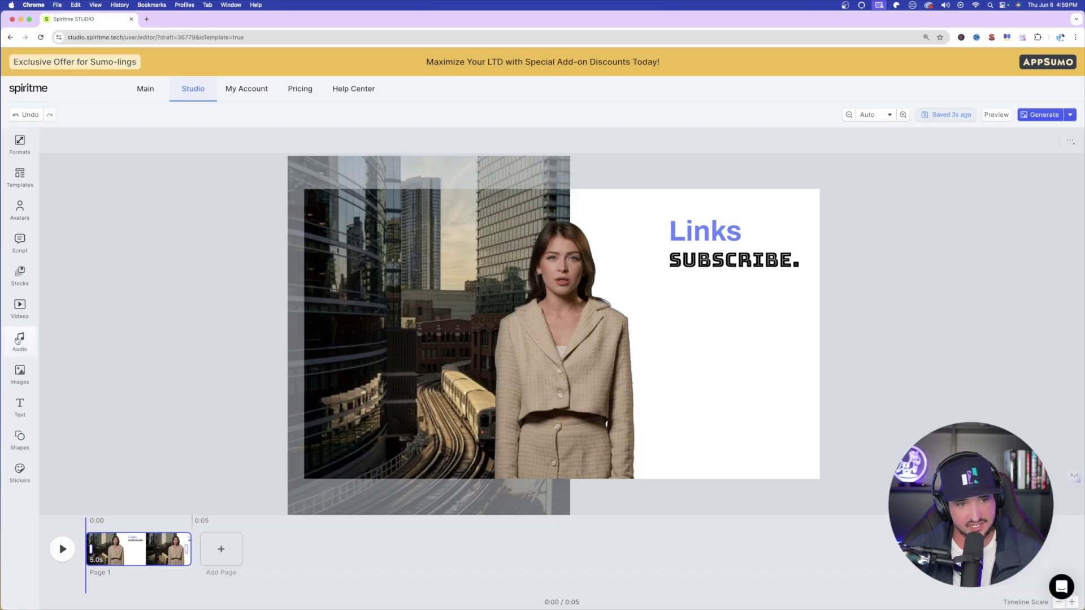
Upload the Neon_Beach_Standoff mp3 from the computer's audio folder to the audio library
click(24, 369)
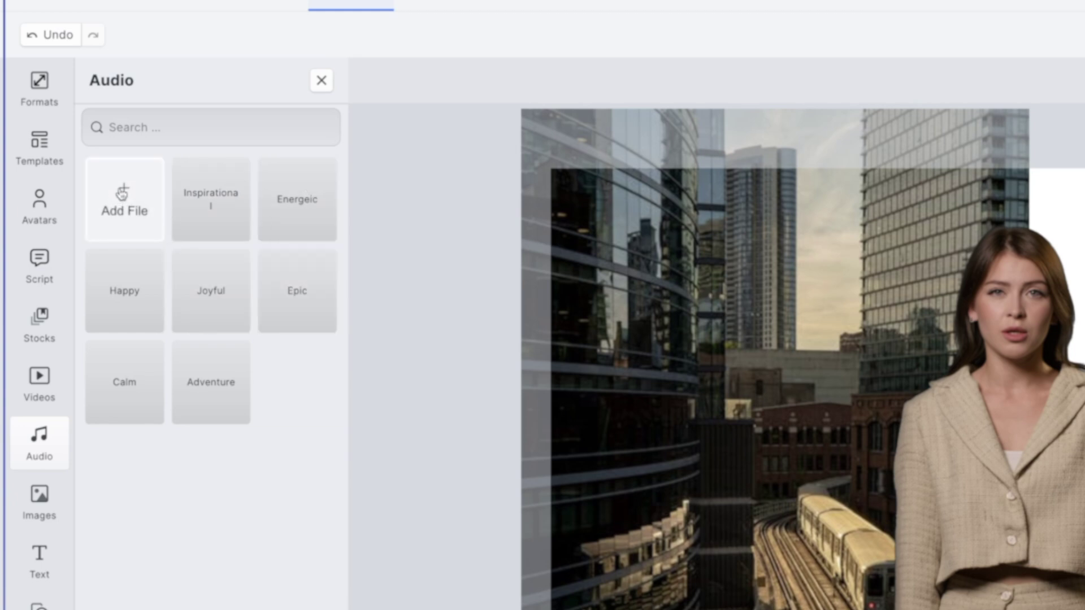
click(123, 192)
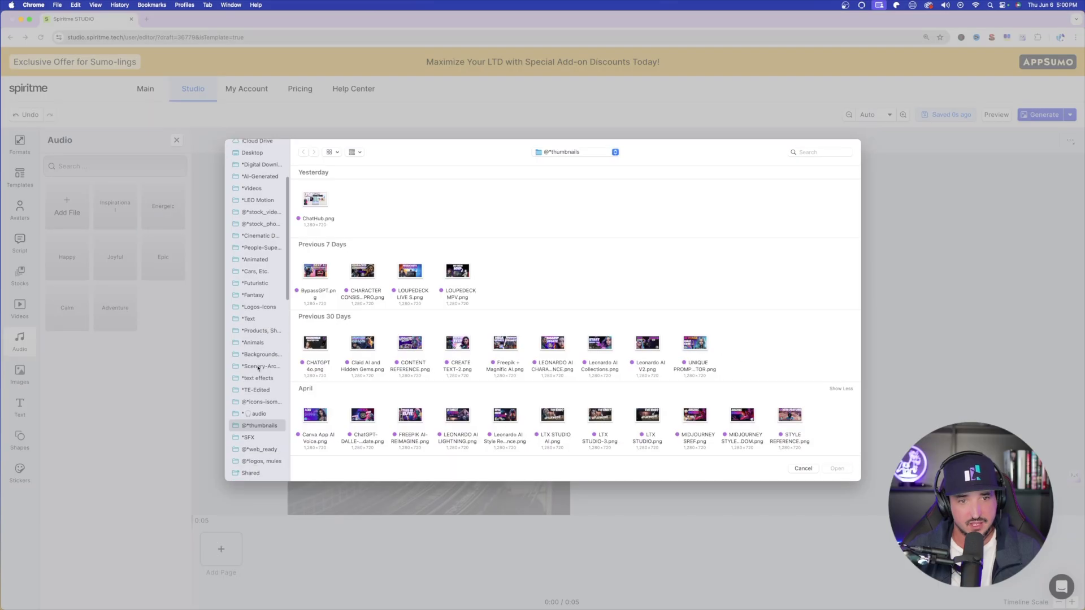
scroll(439, 495, down, 5)
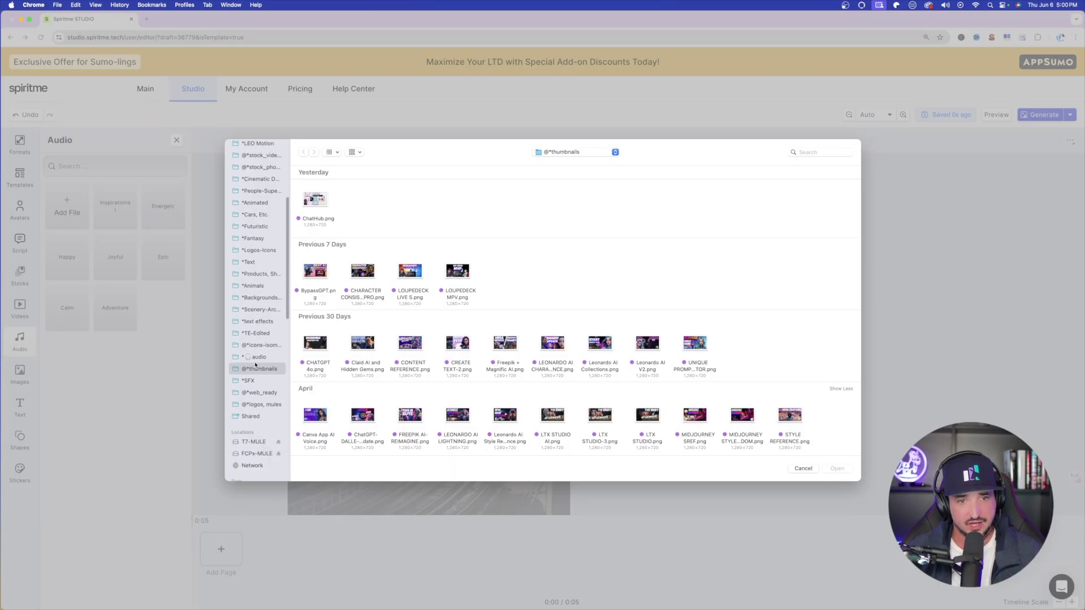
click(470, 435)
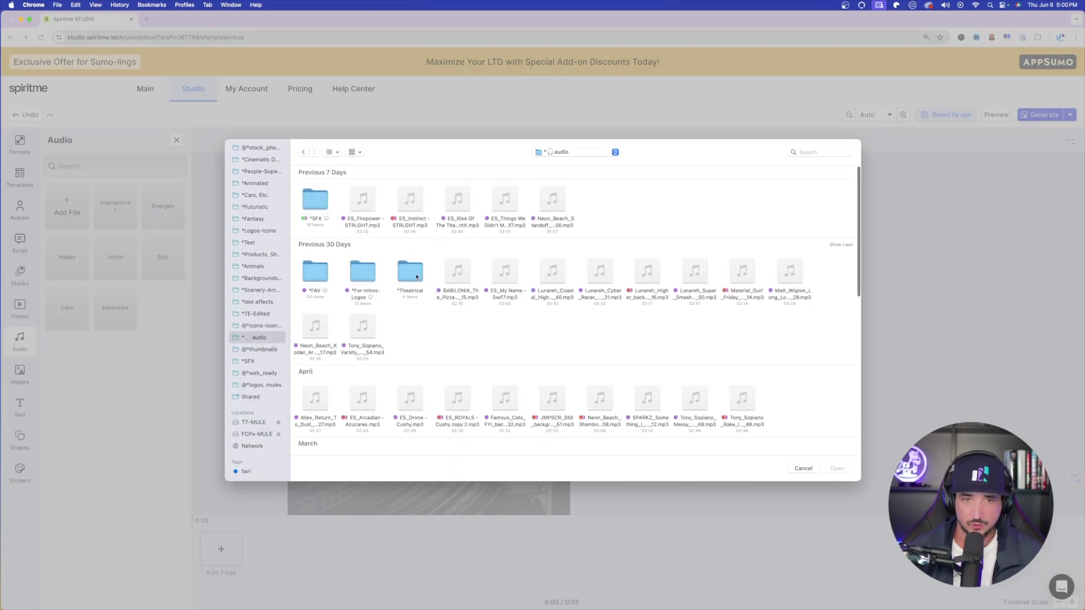
scroll(368, 201, down, 1)
scroll(367, 202, up, 1)
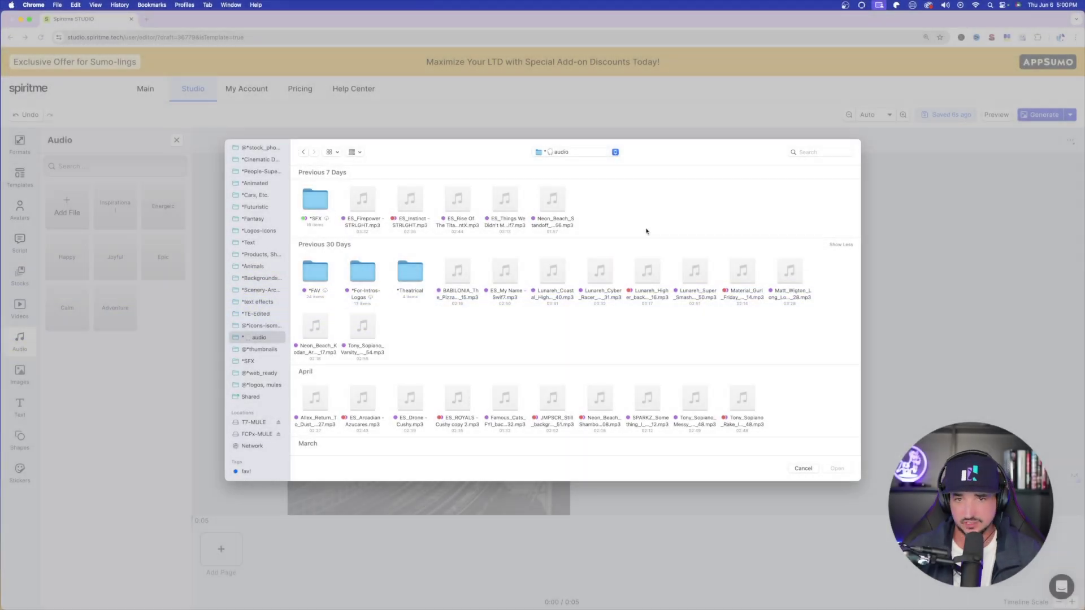
click(551, 212)
click(837, 468)
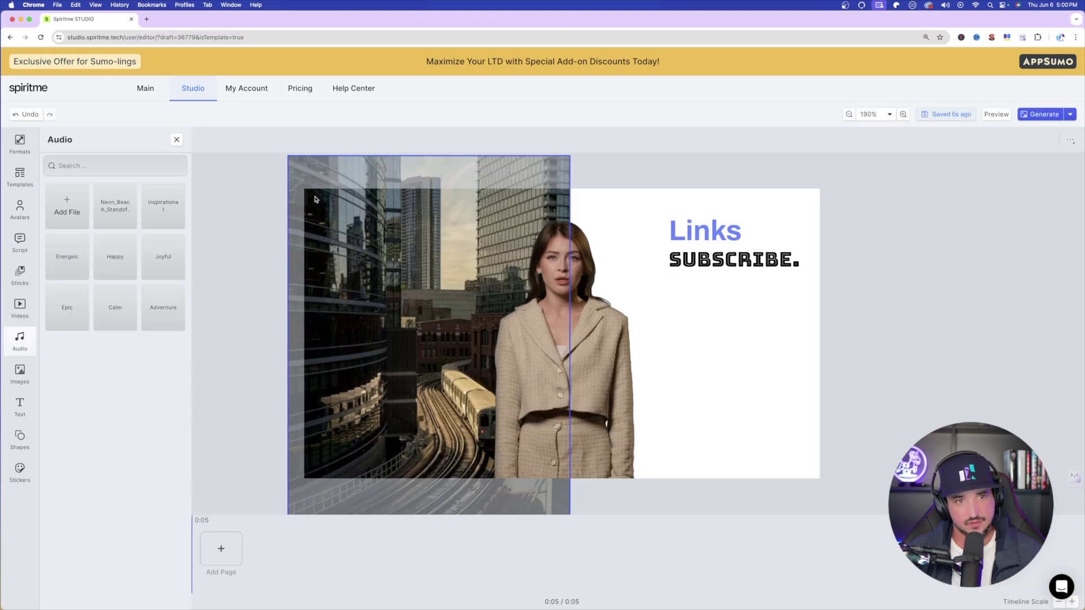
Add the Neon_Beach_Standoff track as background music and listen to Page 1
mouse_move(127, 215)
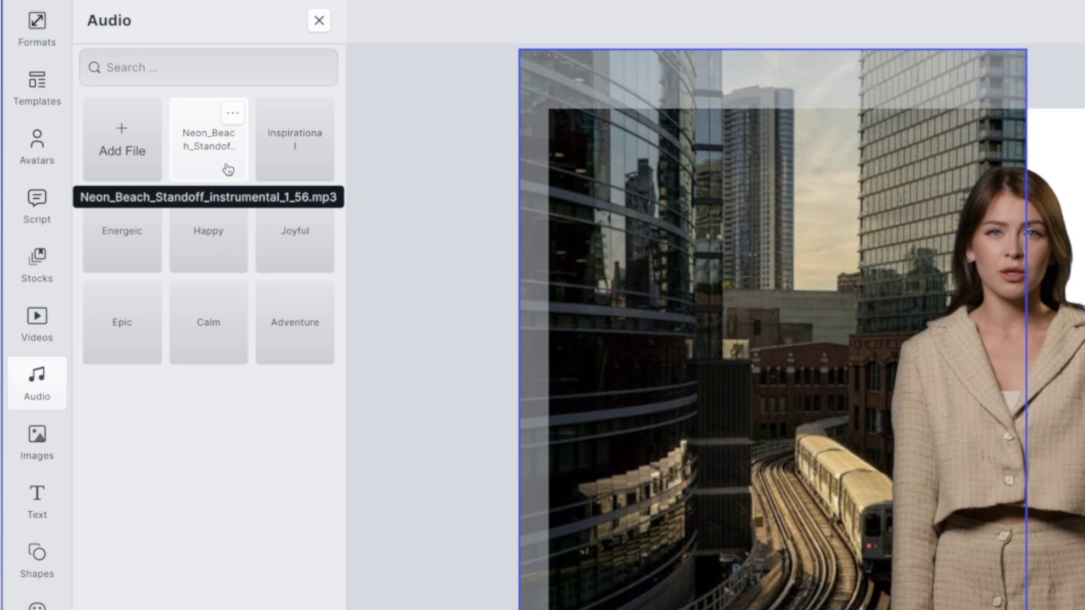
click(209, 153)
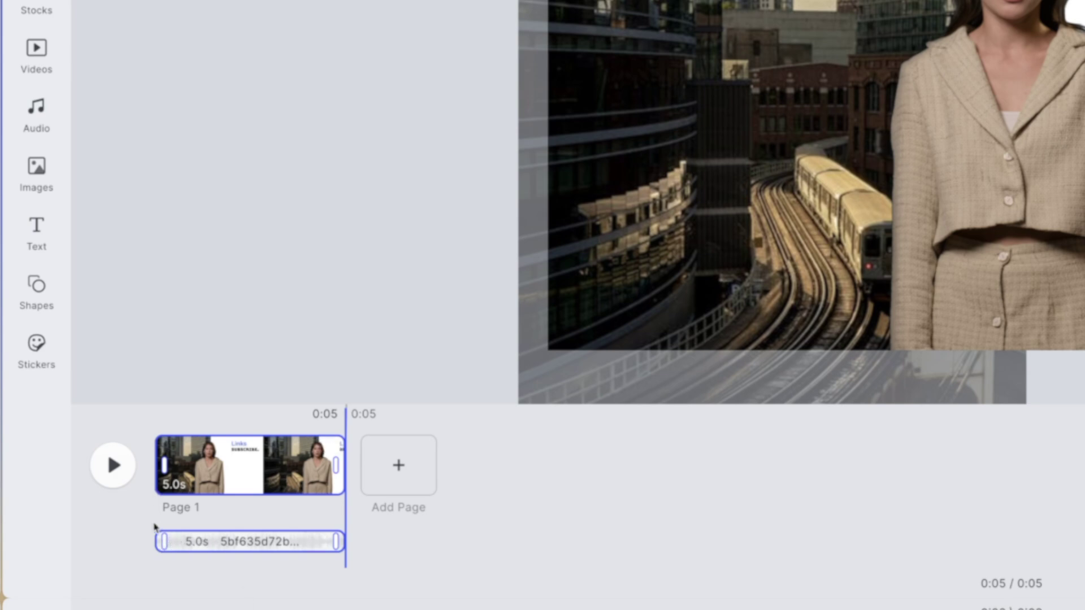
click(114, 467)
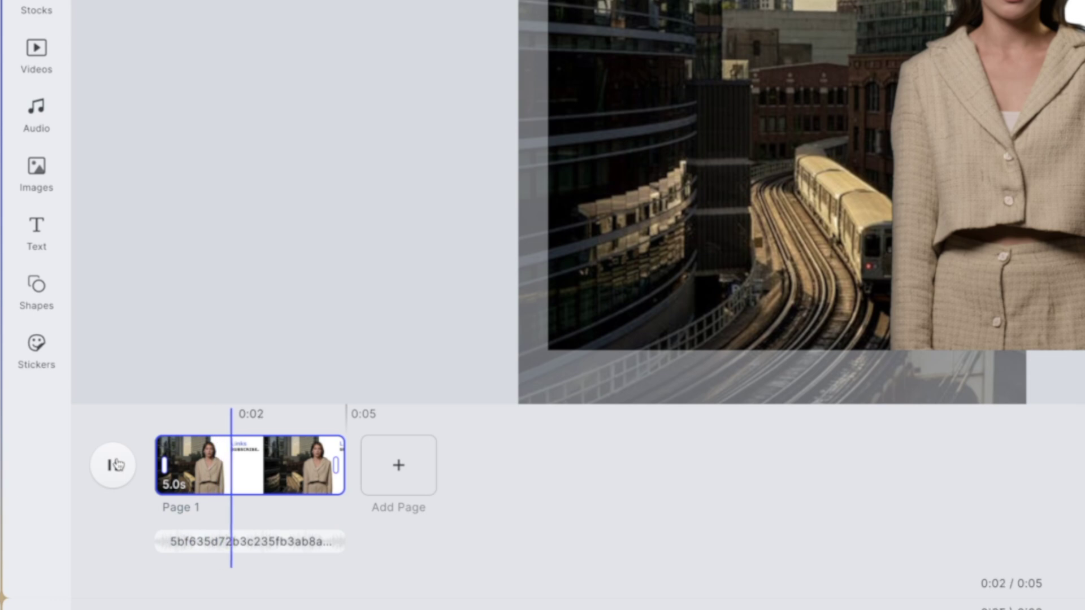
click(115, 465)
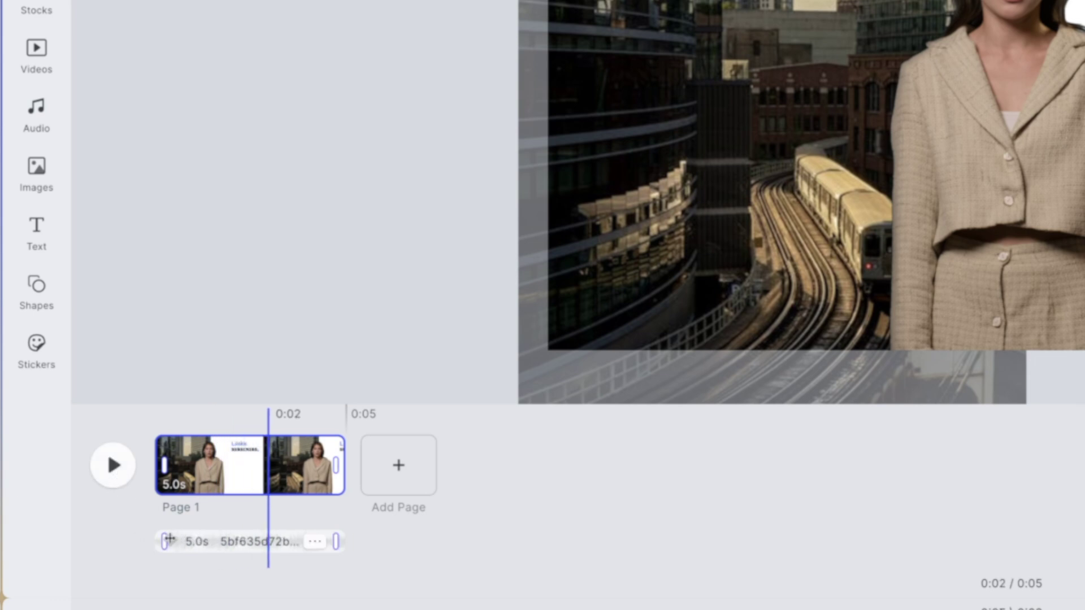
Trim the music clip to 4.9s under Page 1 and add a blank second page
drag(162, 542, 191, 541)
key(ctrl+z)
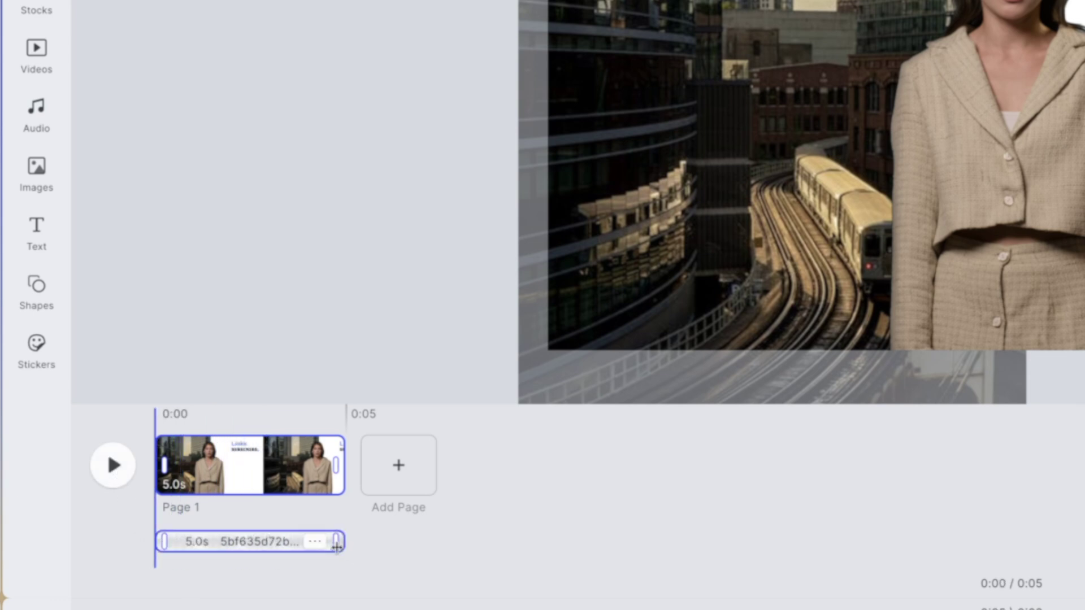
mouse_move(336, 546)
mouse_down()
mouse_move(298, 544)
mouse_move(339, 544)
mouse_up()
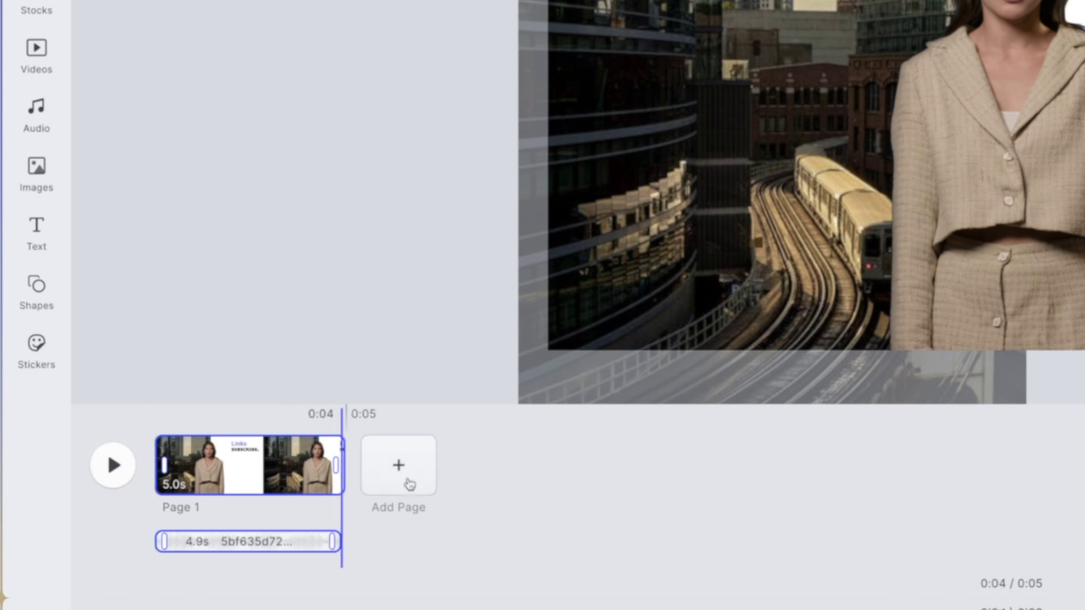
click(408, 481)
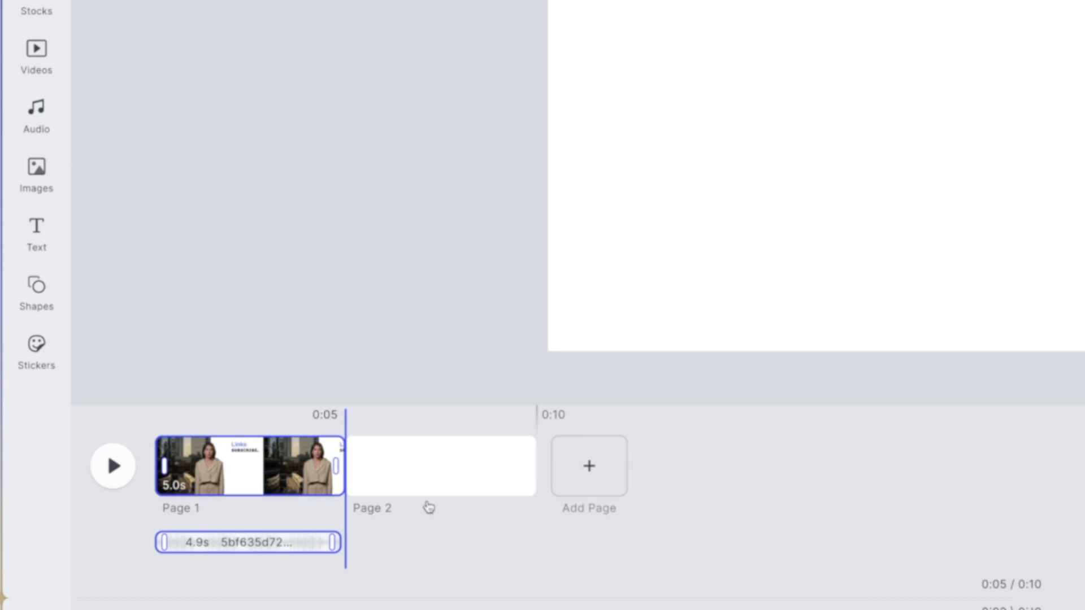
Add the curly-haired presenter avatar to Page 2
click(461, 467)
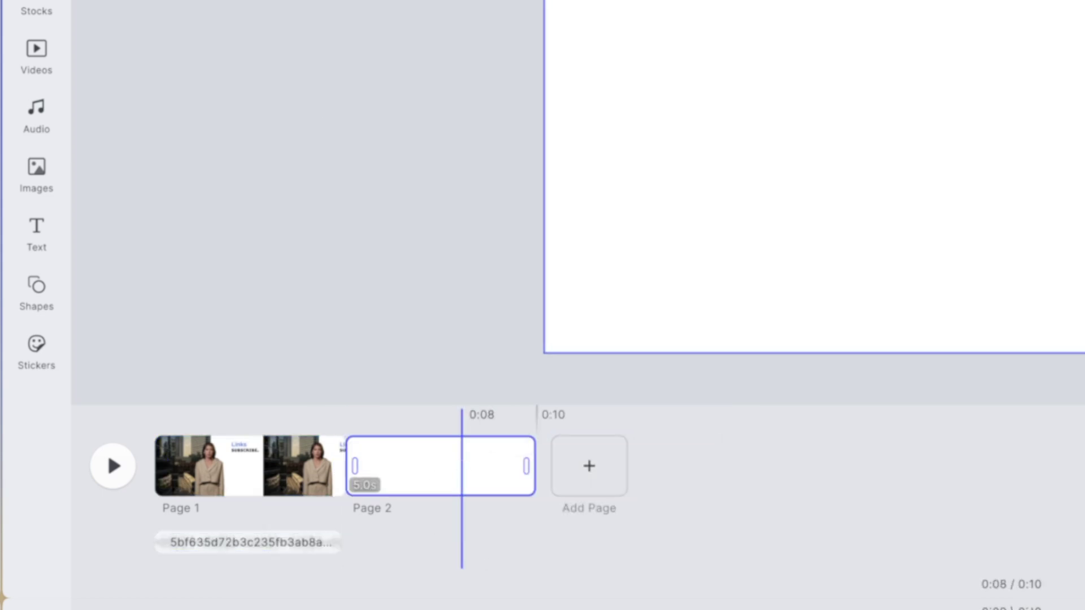
click(36, 7)
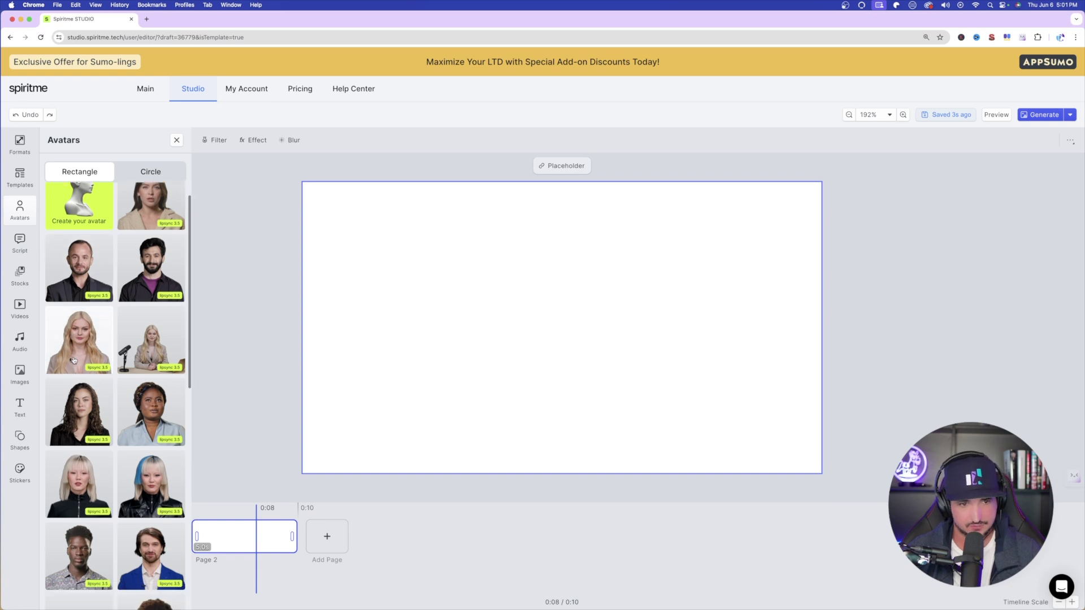
scroll(73, 360, down, 3)
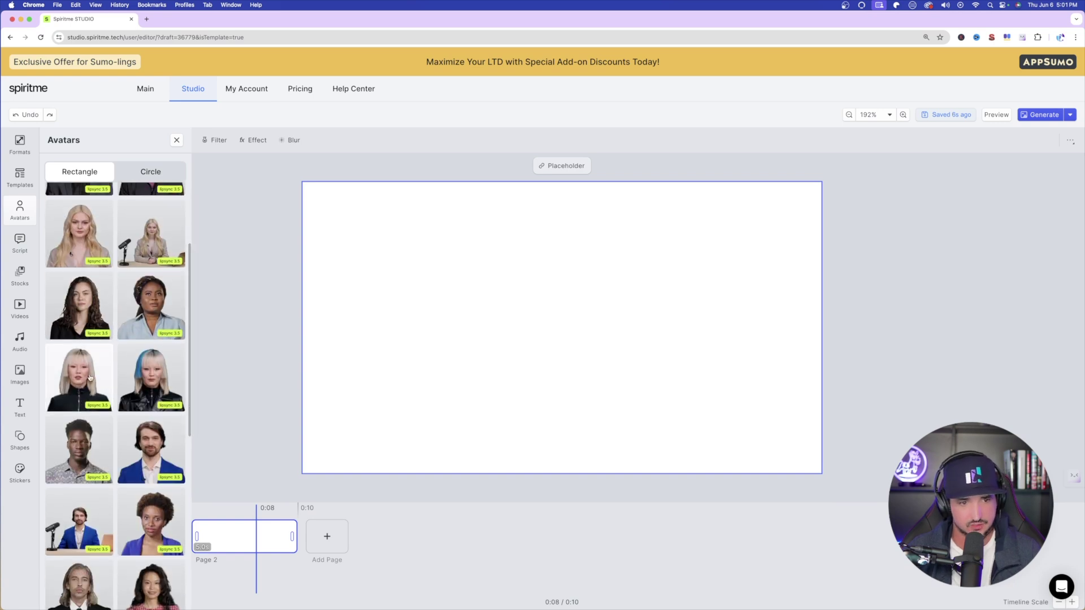
scroll(73, 360, up, 3)
click(79, 411)
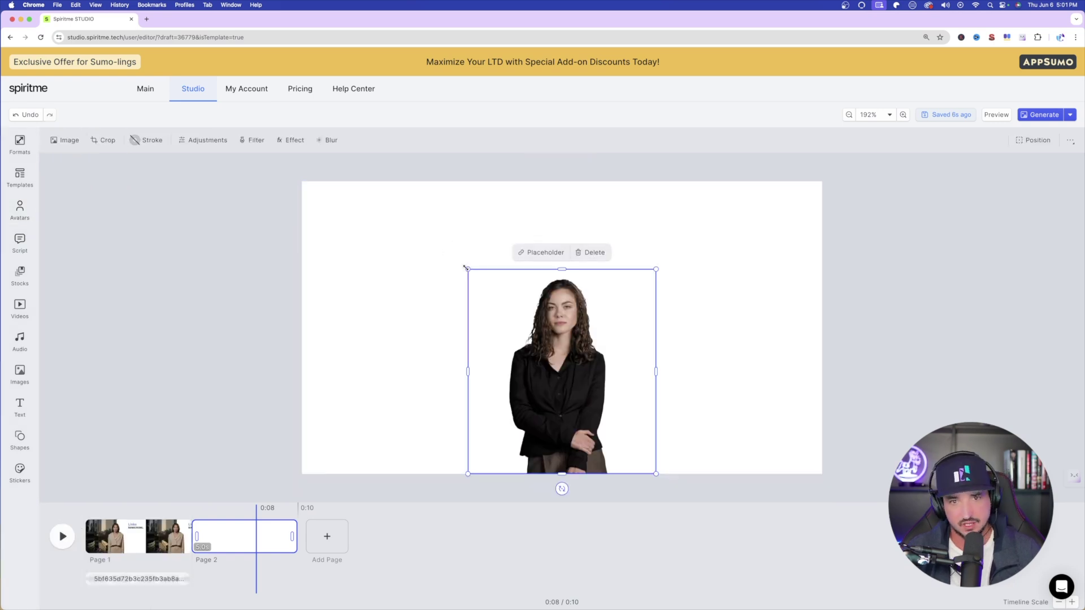
Enlarge the curly-haired avatar from its top-left corner
click(443, 247)
click(480, 282)
drag(468, 269, 428, 226)
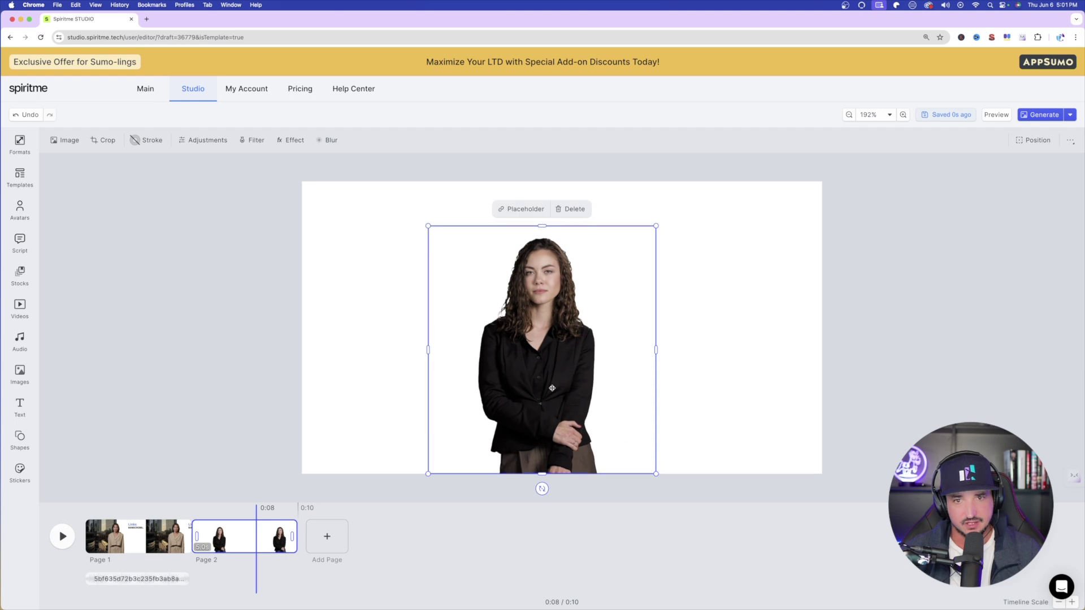
click(66, 239)
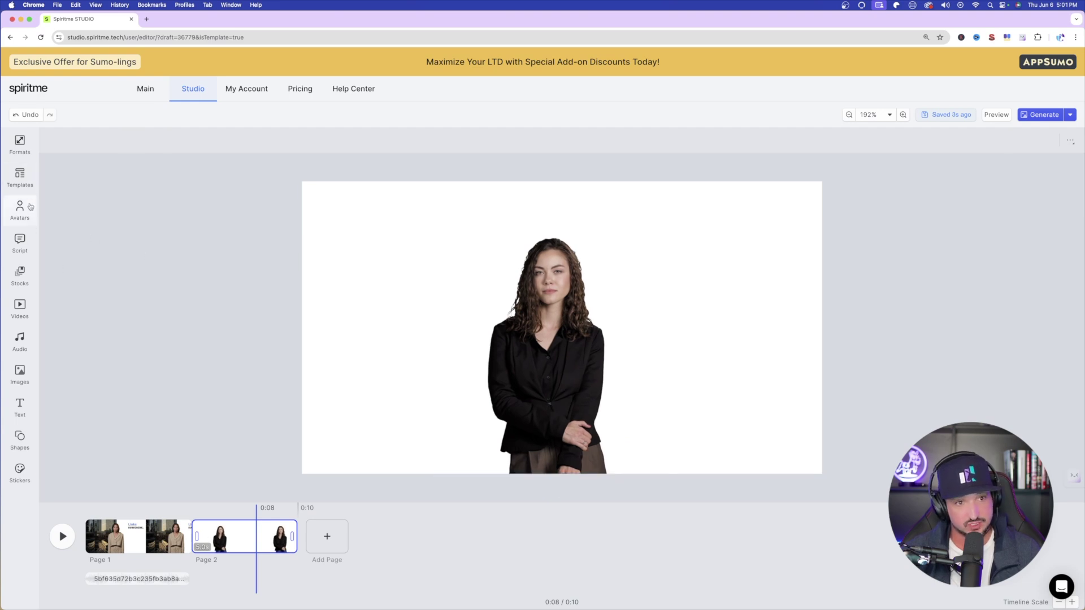
click(20, 242)
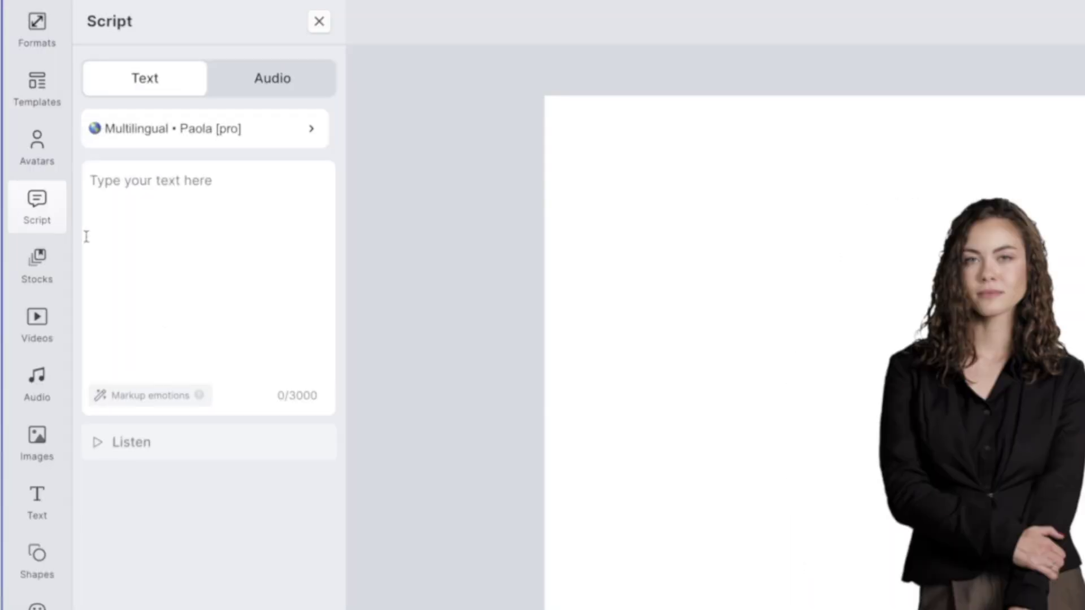
Give the Page 2 avatar the Sarah voice and preview the 10-second video
click(166, 136)
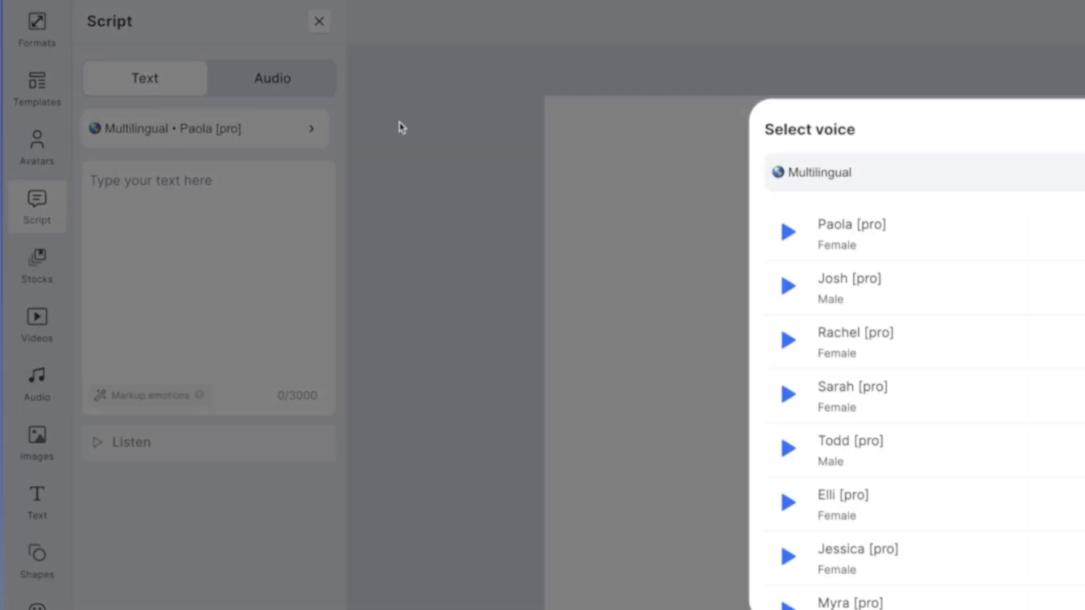
scroll(932, 299, down, 1)
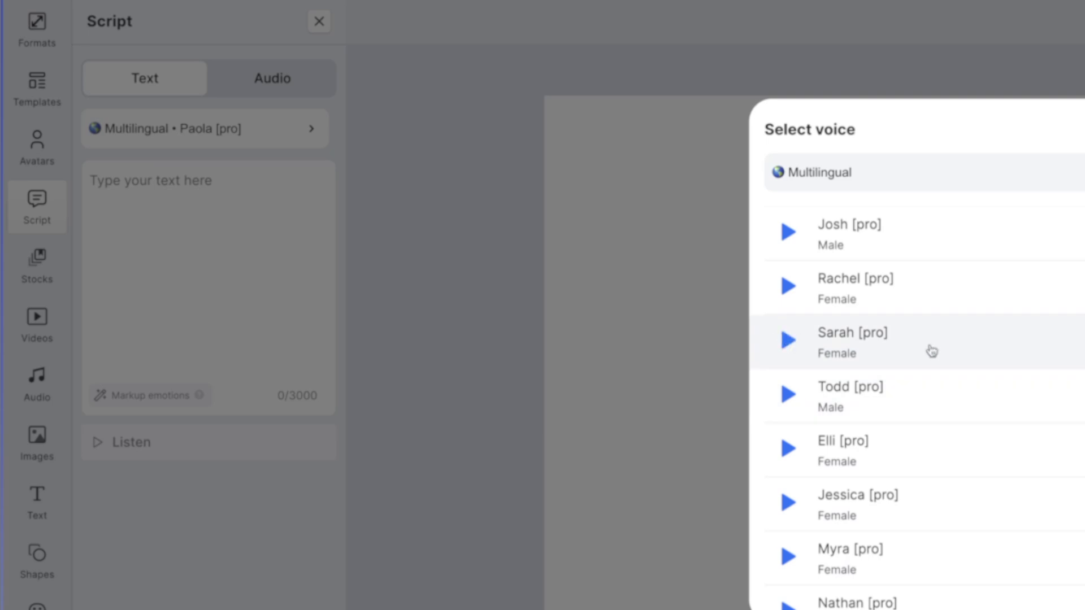
click(608, 203)
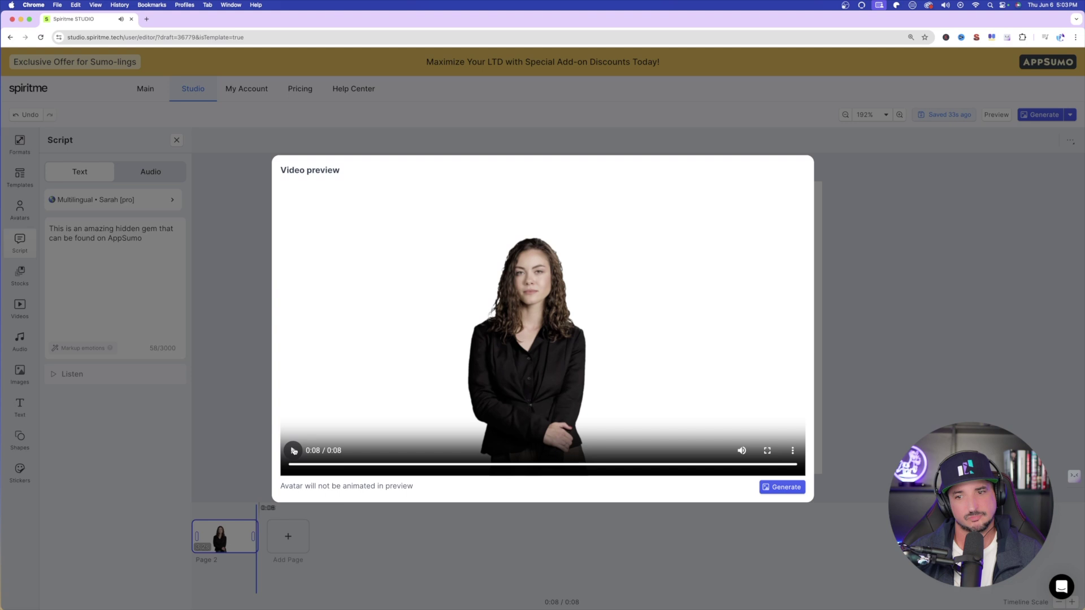
click(949, 371)
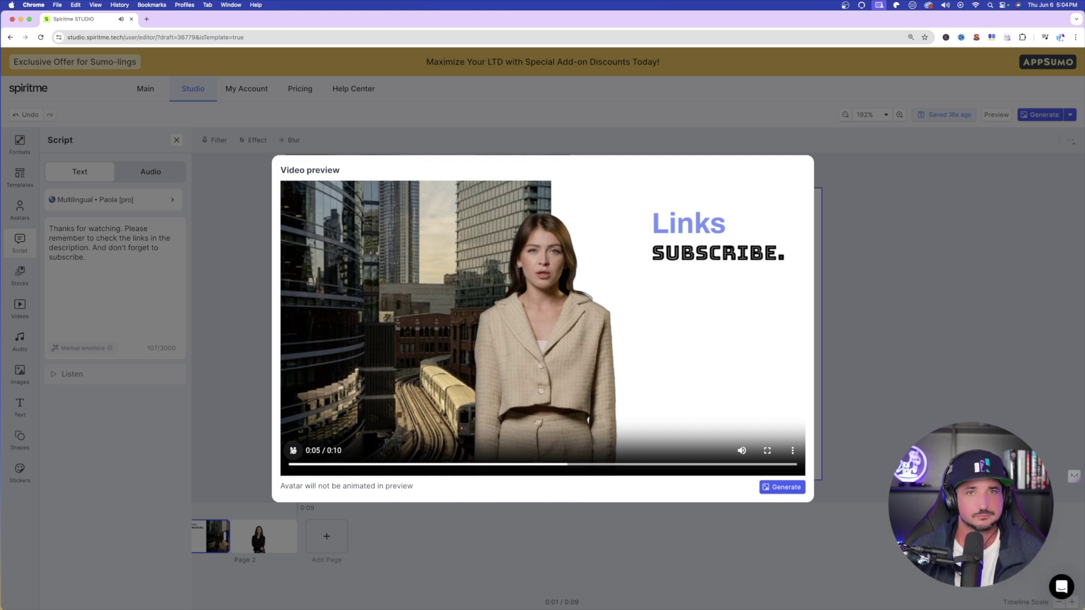
Stretch the background music clip to the end of Page 2, making it 9.9s long
click(940, 294)
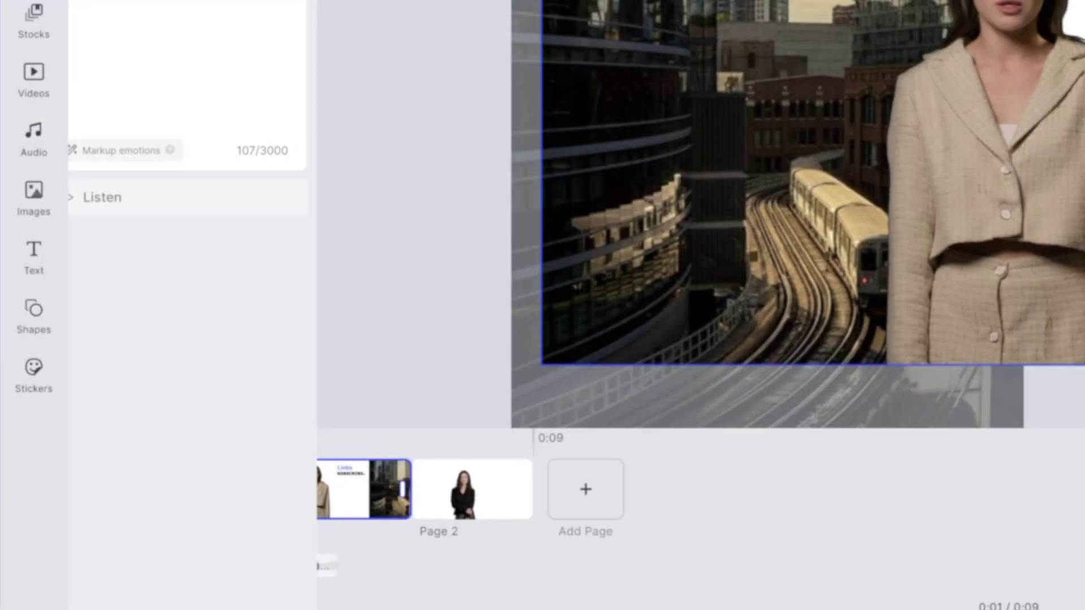
click(344, 574)
click(437, 567)
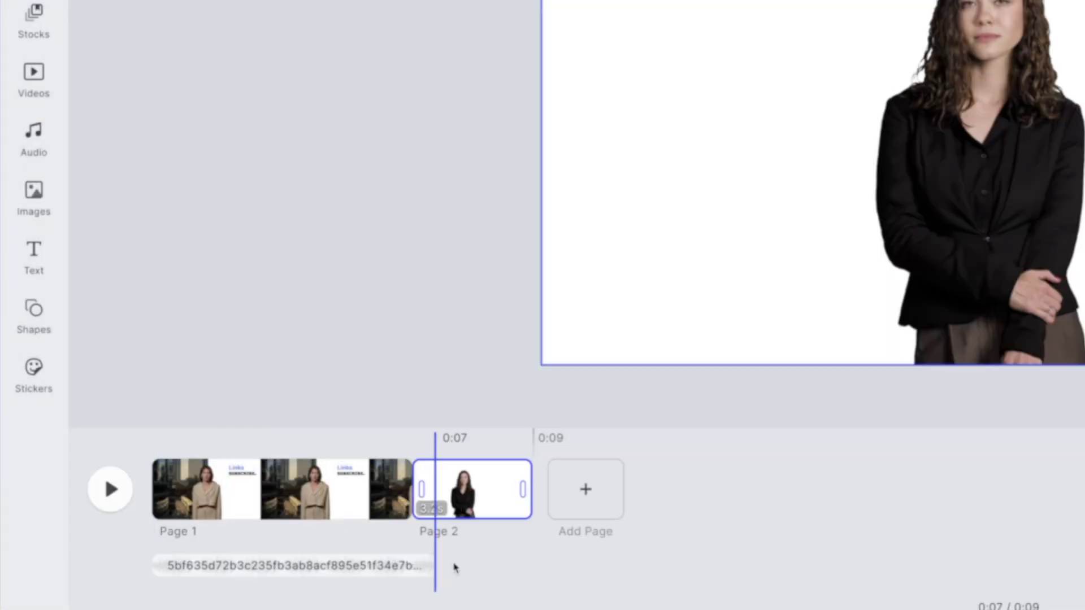
drag(454, 567, 523, 565)
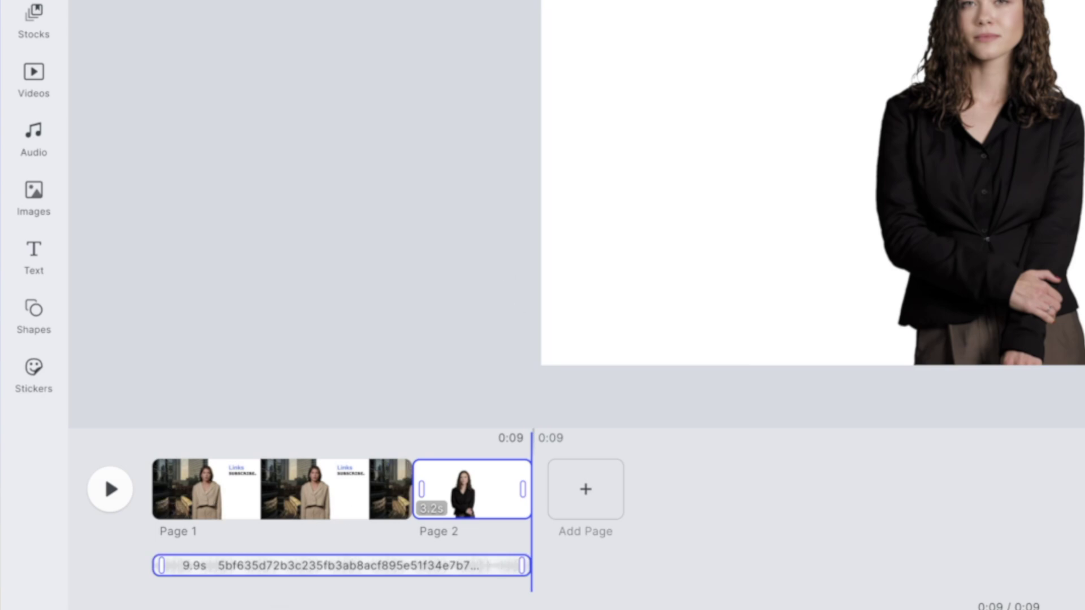
click(294, 24)
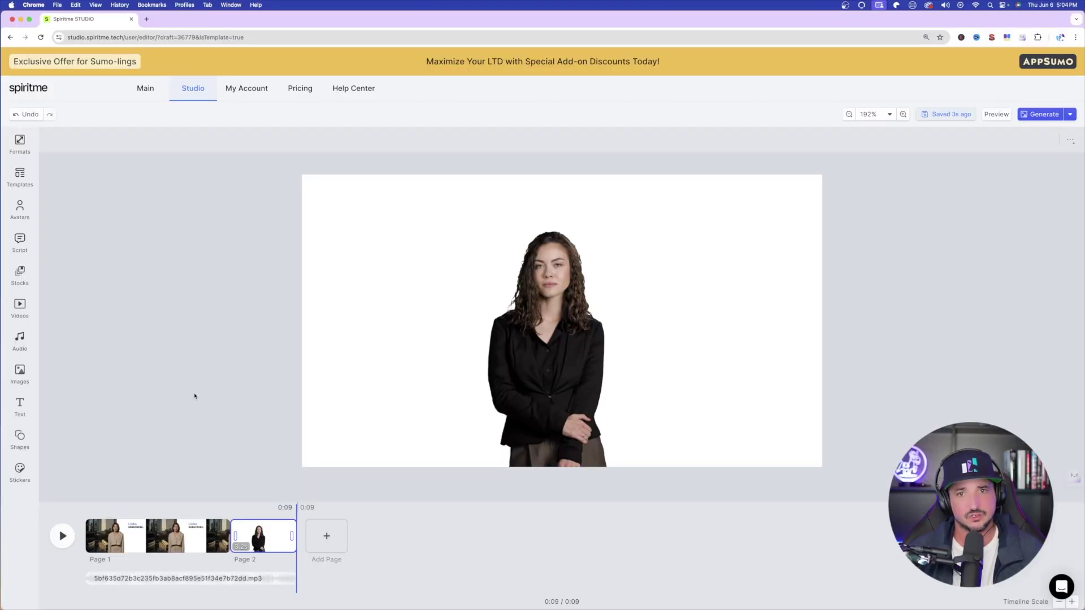
click(1038, 115)
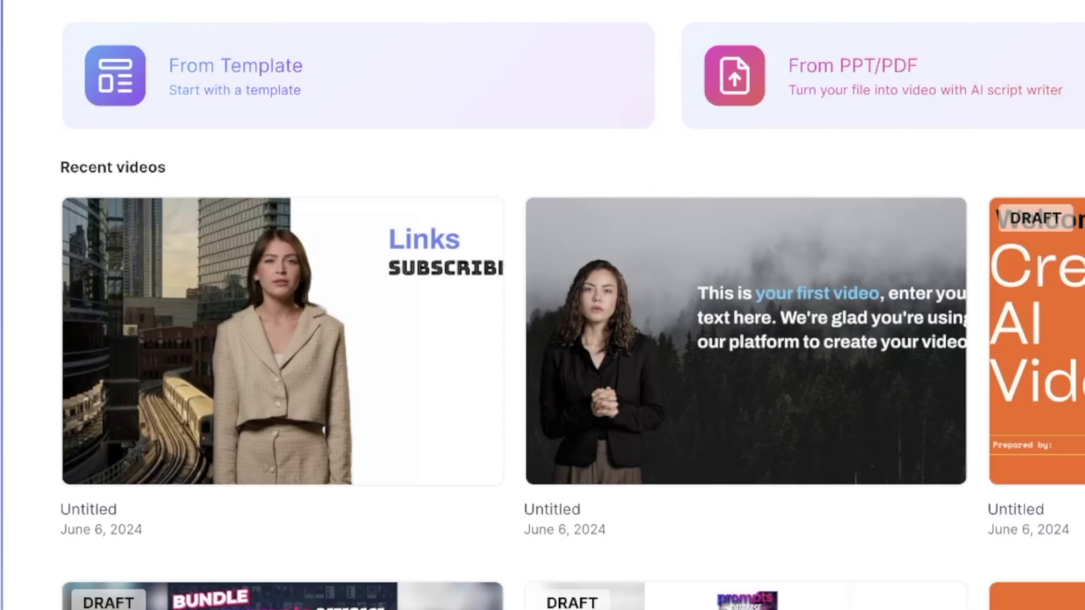
Open the new 9-second 'Untitled' video from Recent videos, play it through and replay it
mouse_move(294, 337)
click(275, 321)
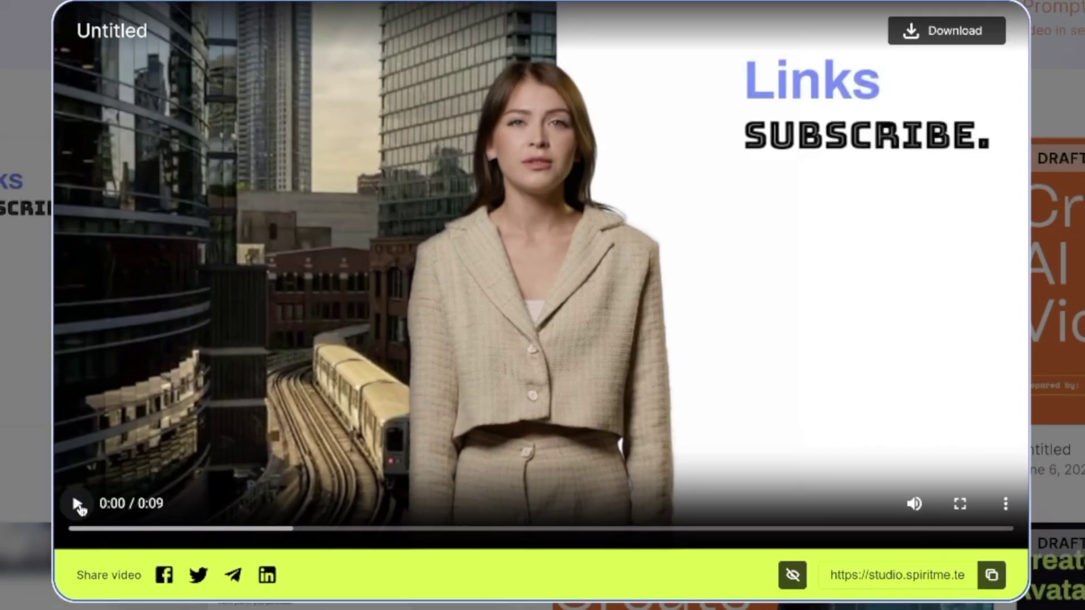
click(285, 443)
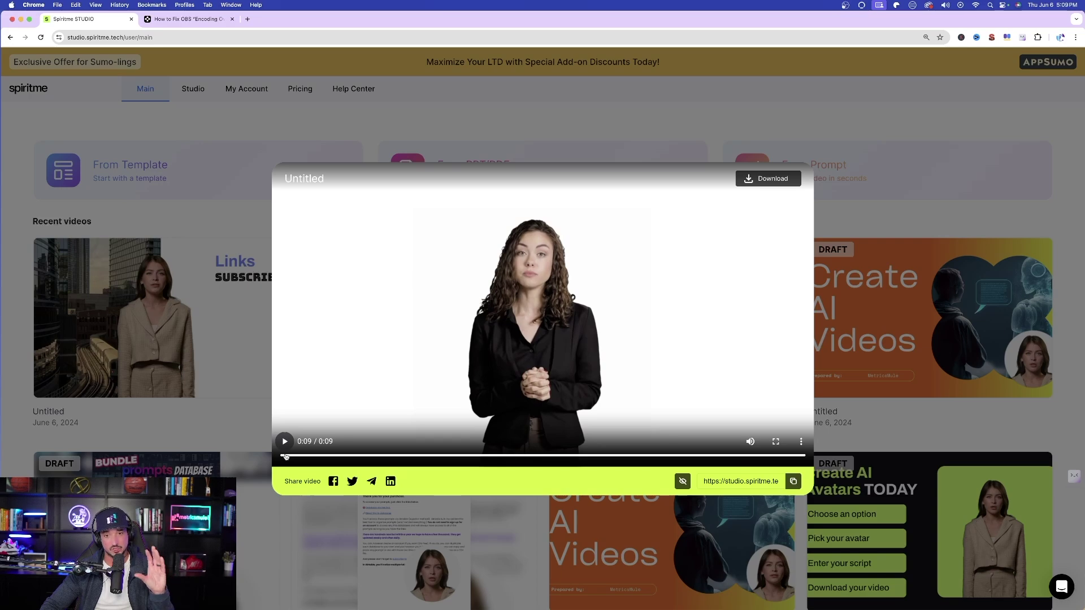
click(285, 441)
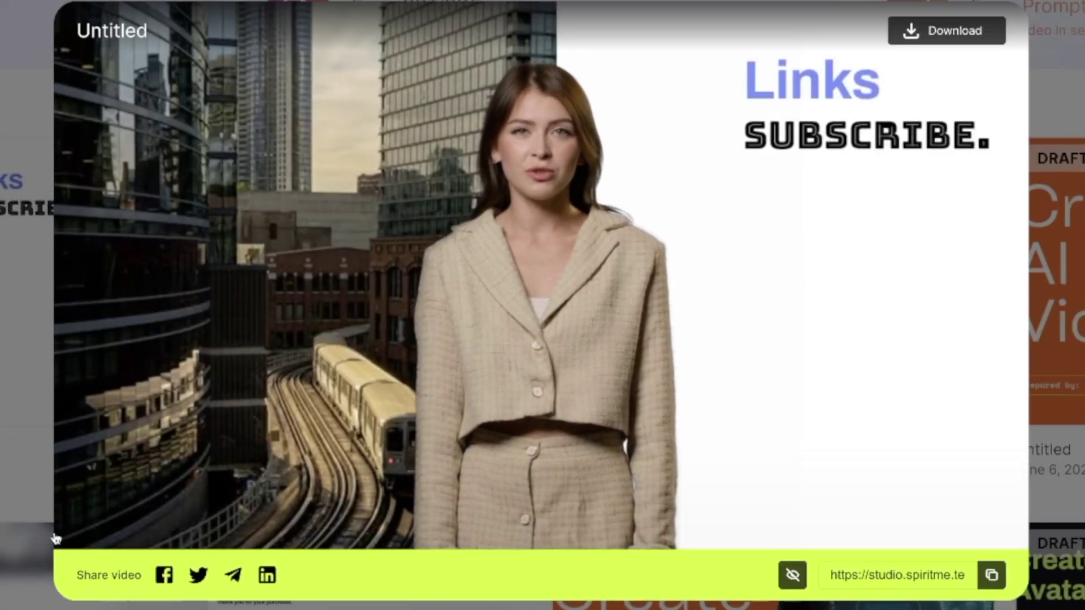
mouse_move(71, 524)
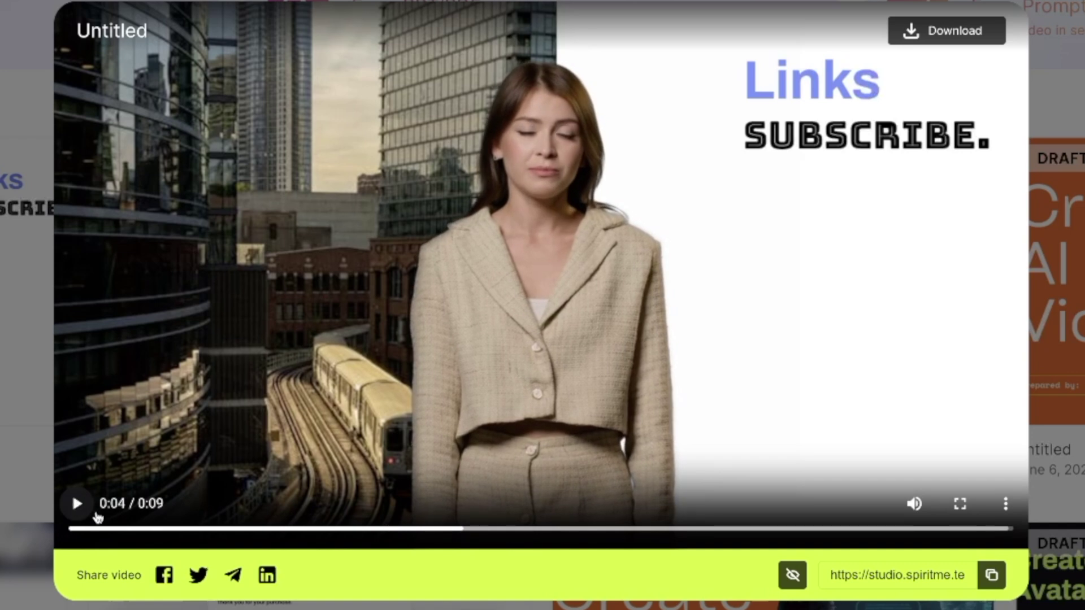